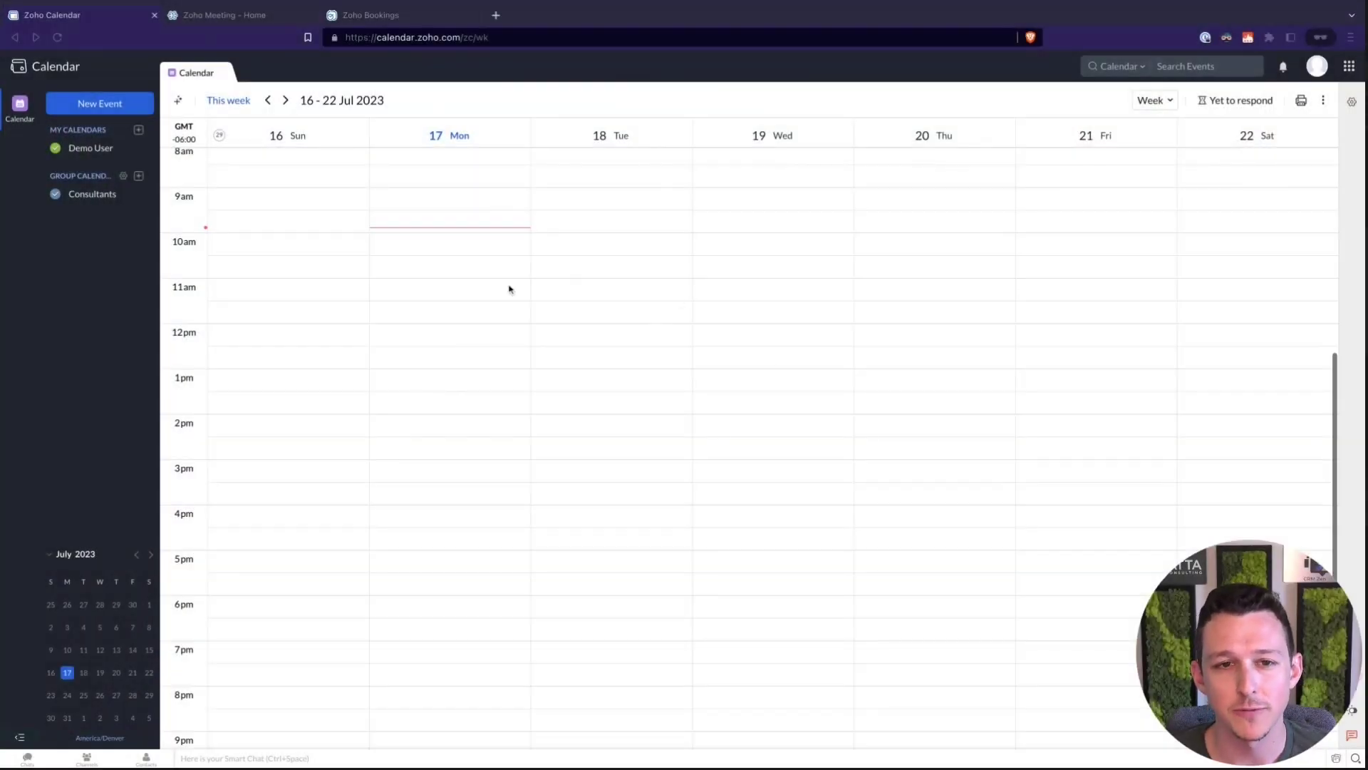
# Cancel a quick event at Monday 17, 10:00, and show the My Calendars add options
pyautogui.click(493, 243)
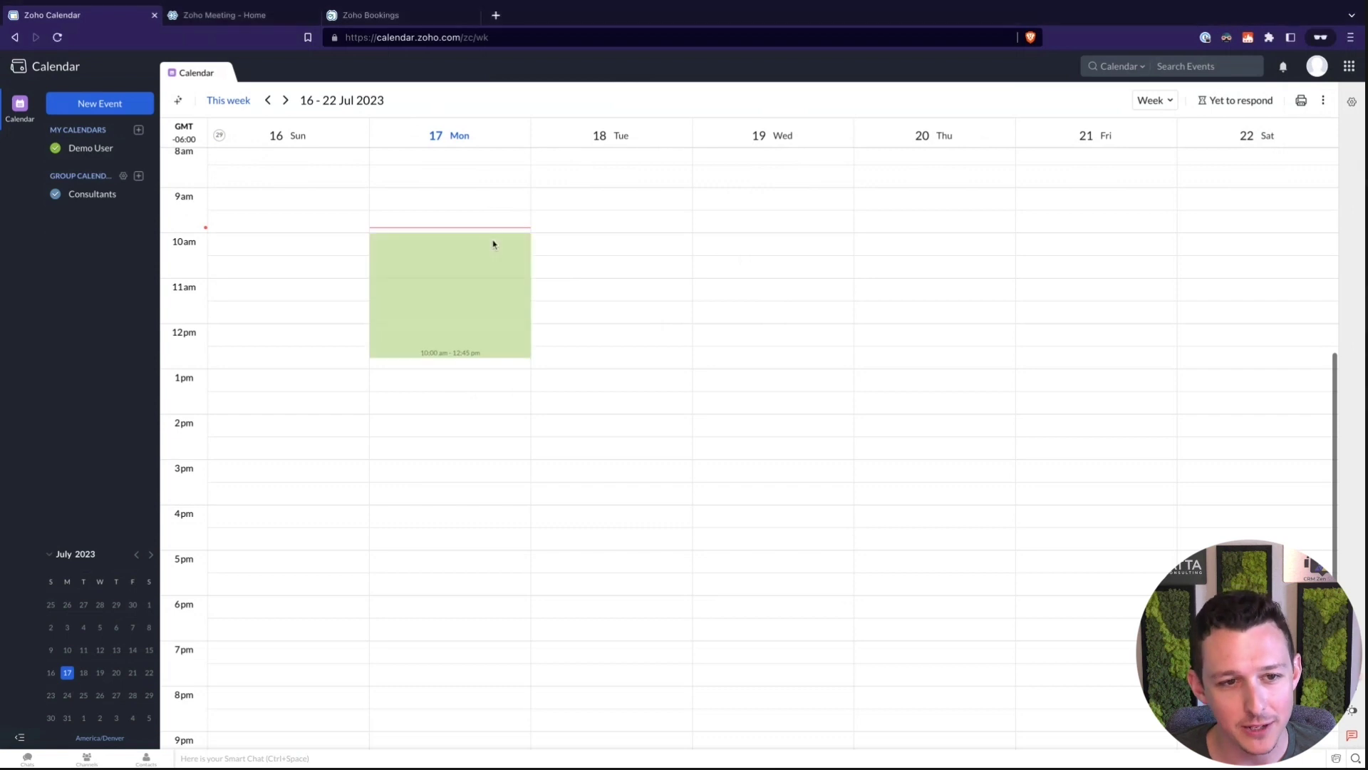
pyautogui.press('Escape')
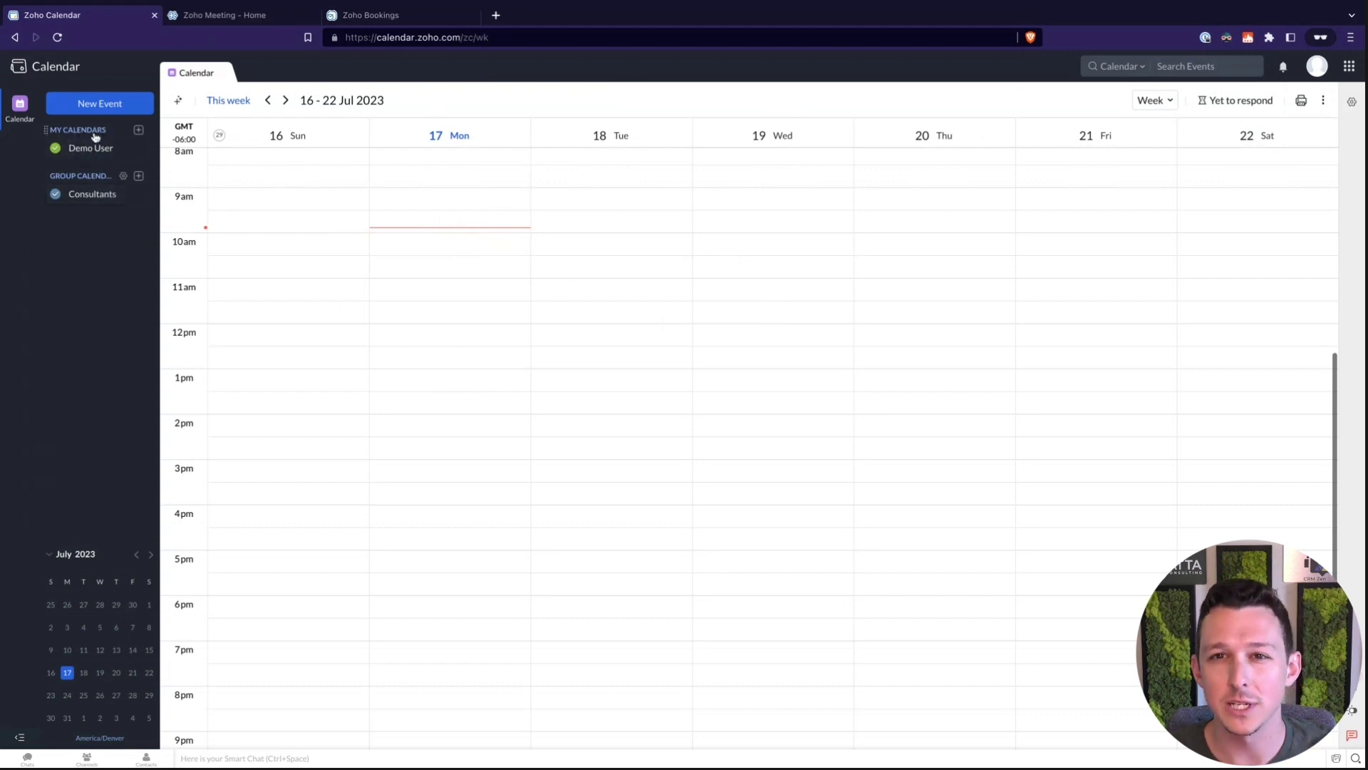
pyautogui.click(139, 132)
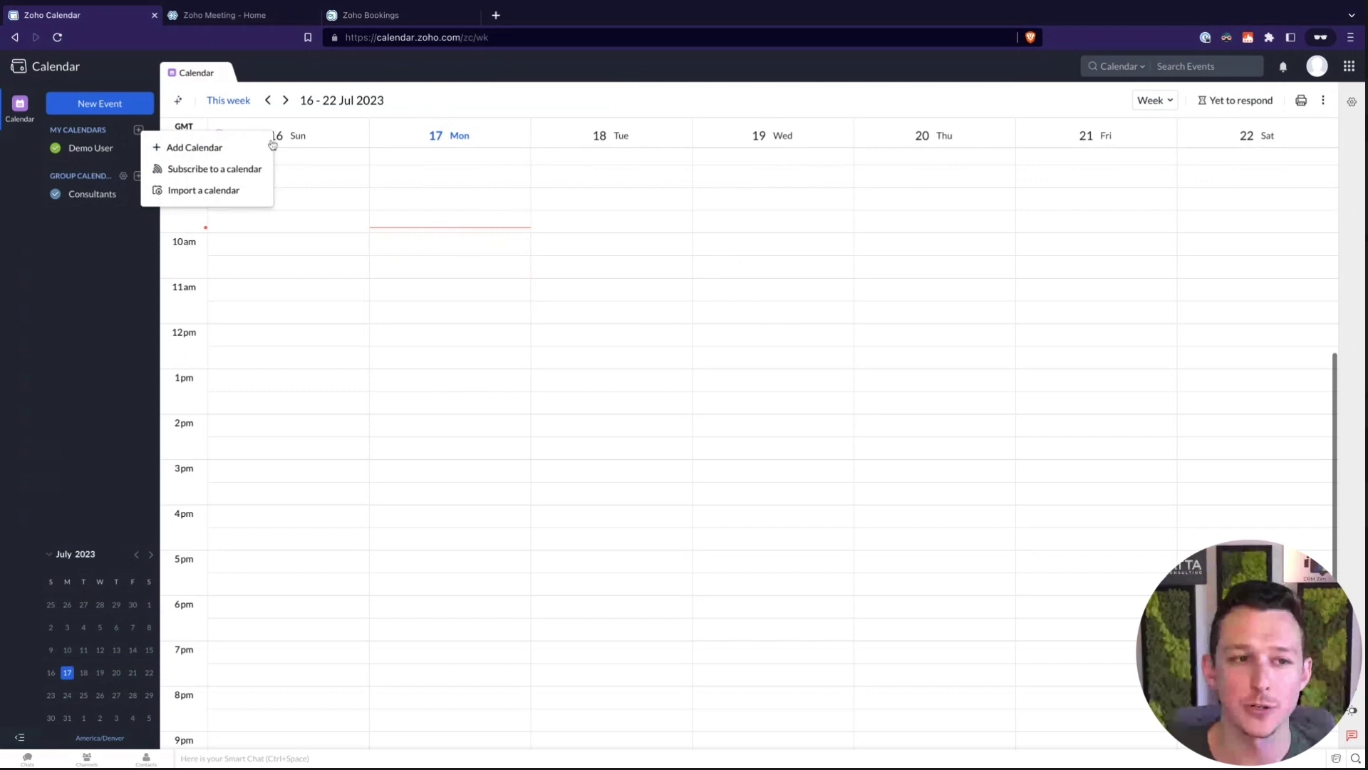
# Create 'Sales Calendar' with free/busy sharing and light blue #00A5E0 colour, and save it
pyautogui.click(198, 148)
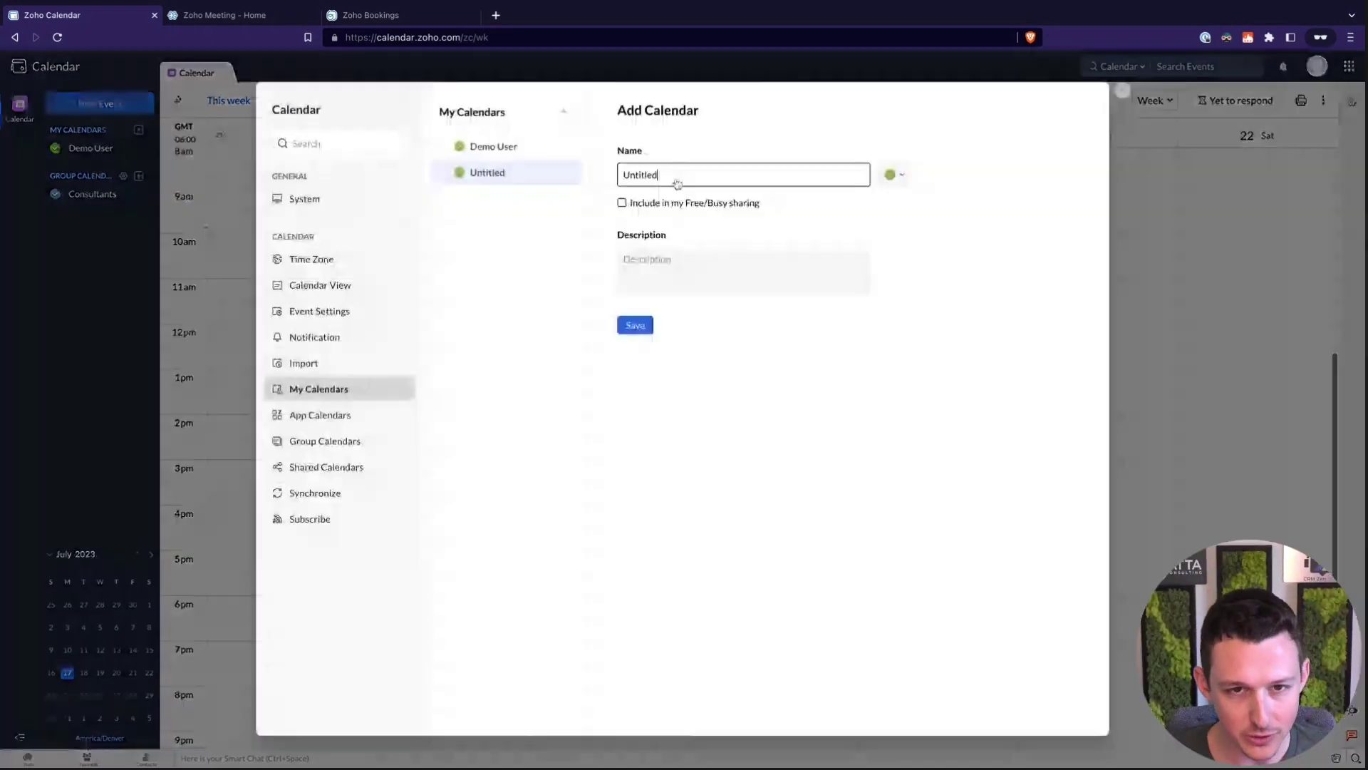
pyautogui.doubleClick(677, 184)
pyautogui.write('Sales Calendar')
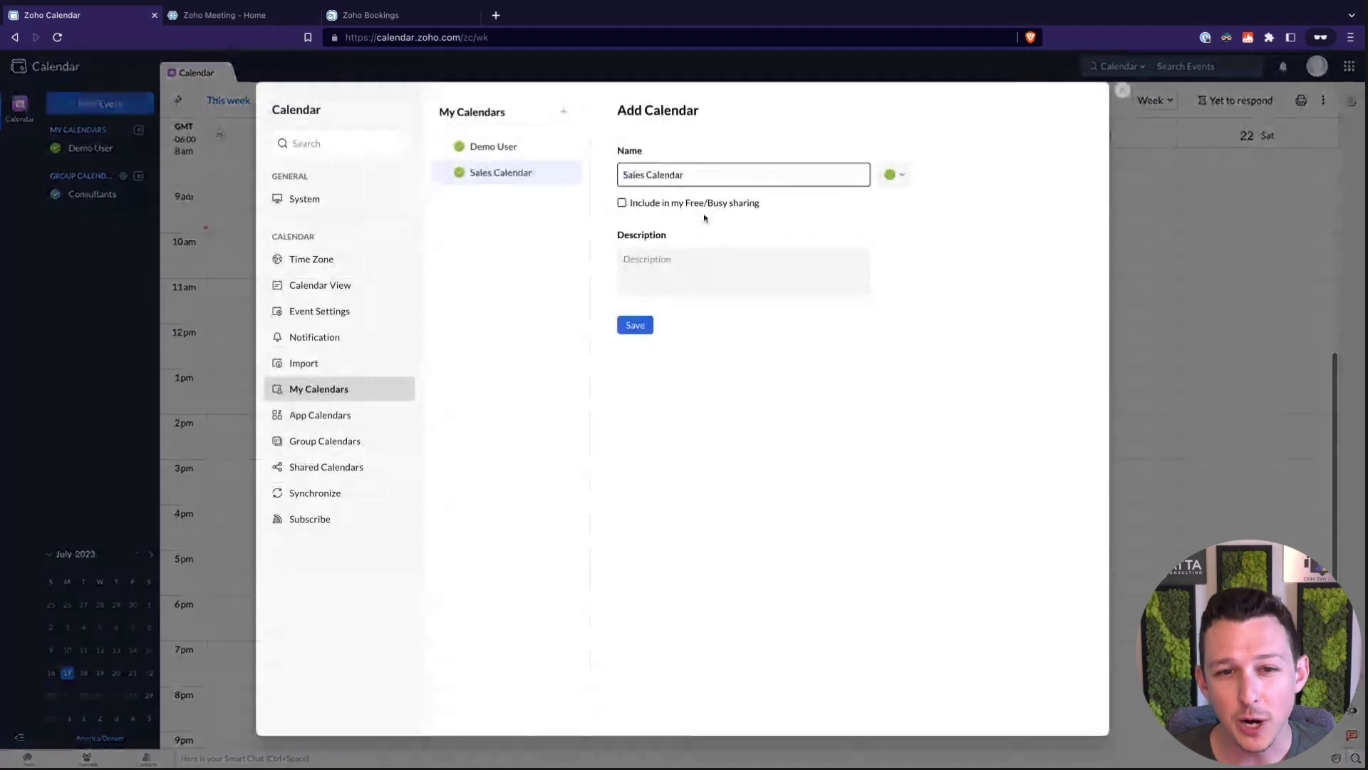
pyautogui.click(776, 205)
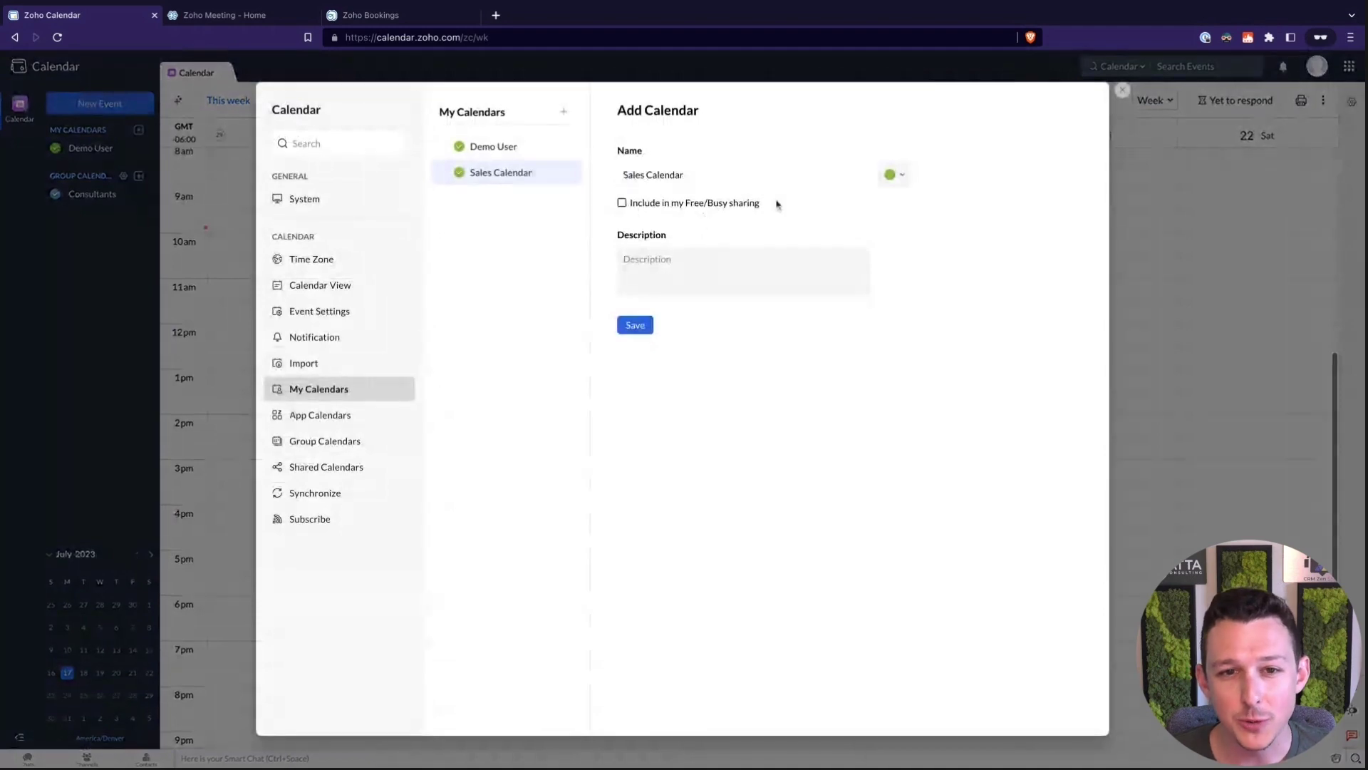
pyautogui.click(650, 207)
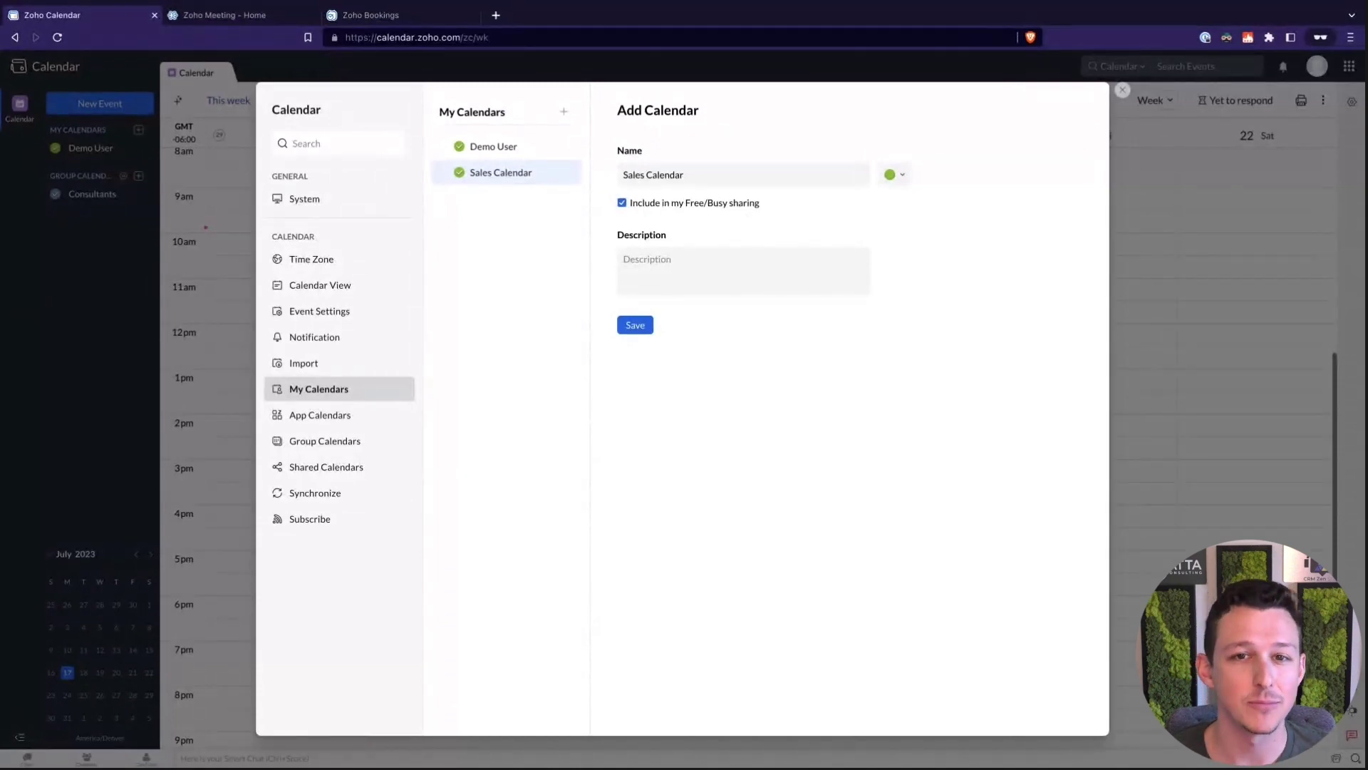
pyautogui.click(903, 176)
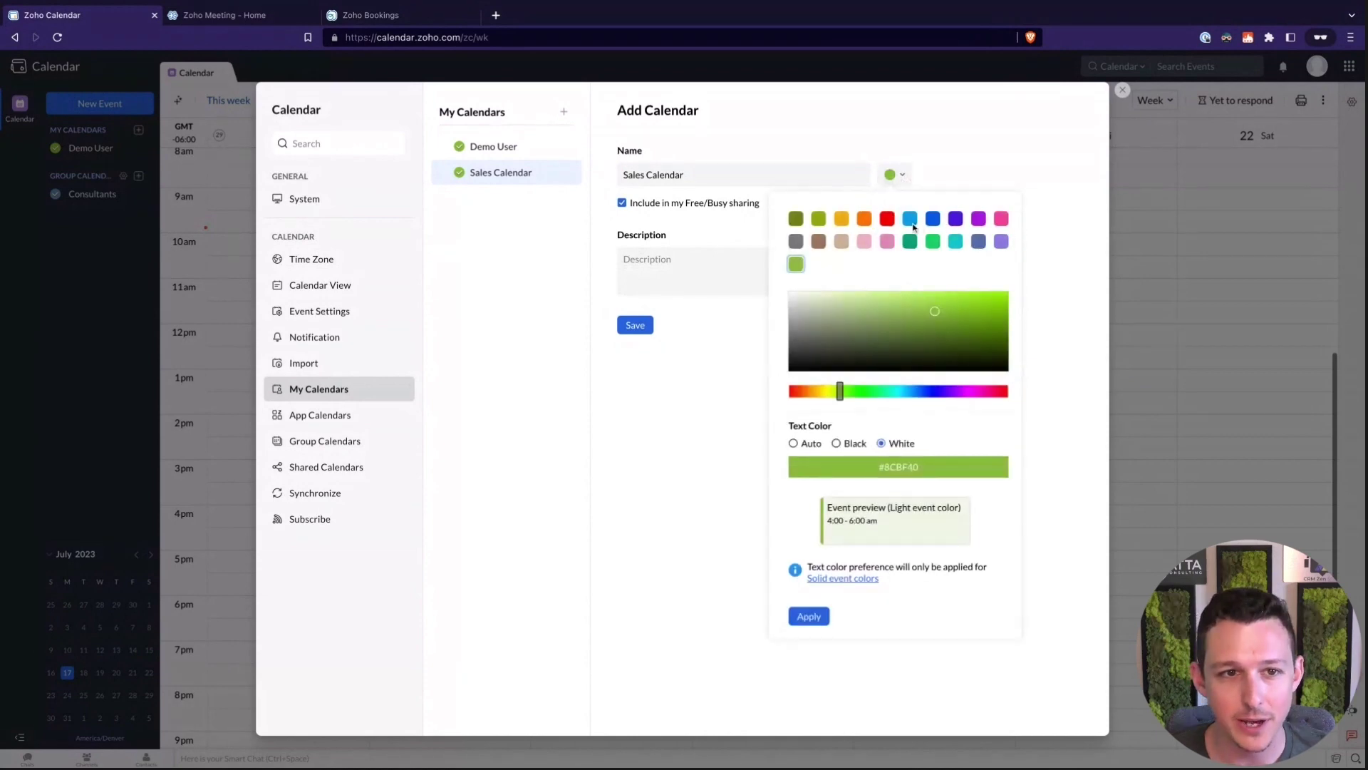
pyautogui.click(914, 226)
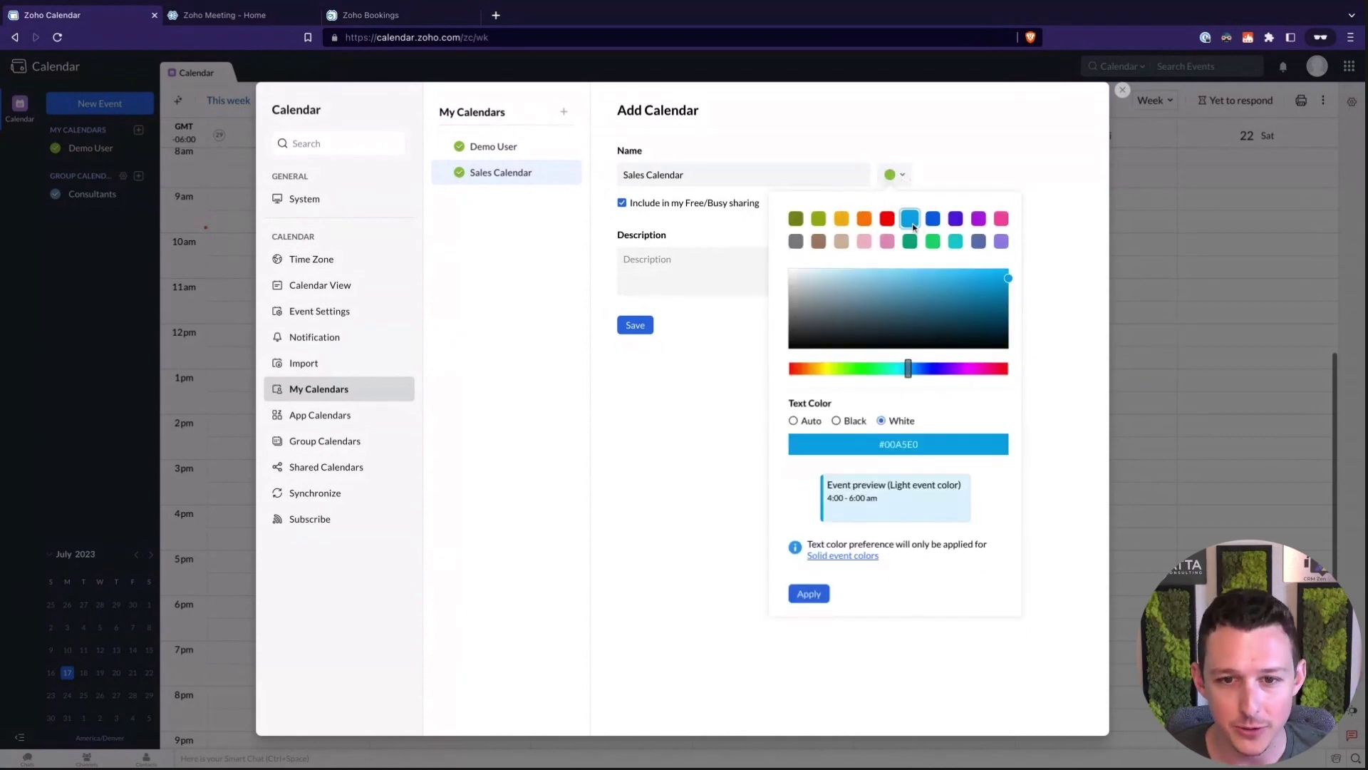
pyautogui.click(809, 594)
pyautogui.click(640, 326)
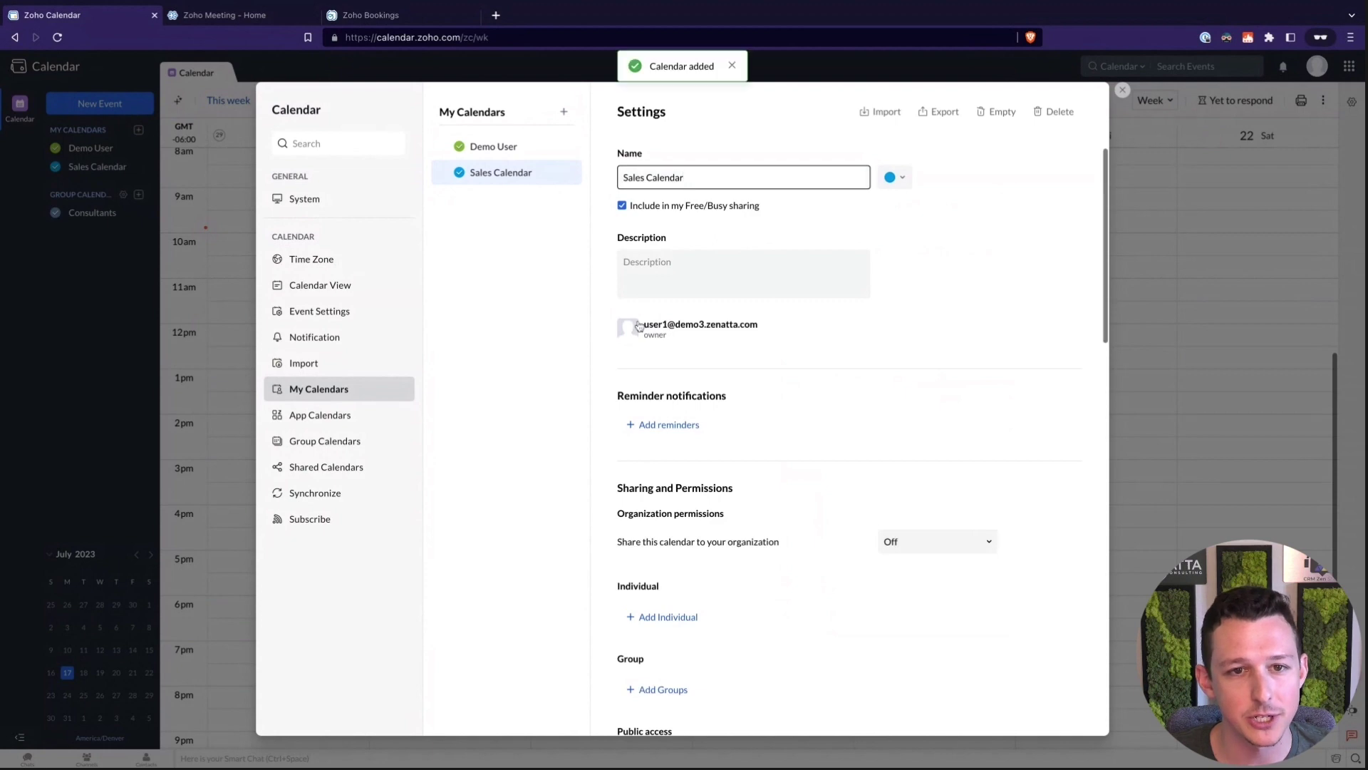
pyautogui.click(1124, 90)
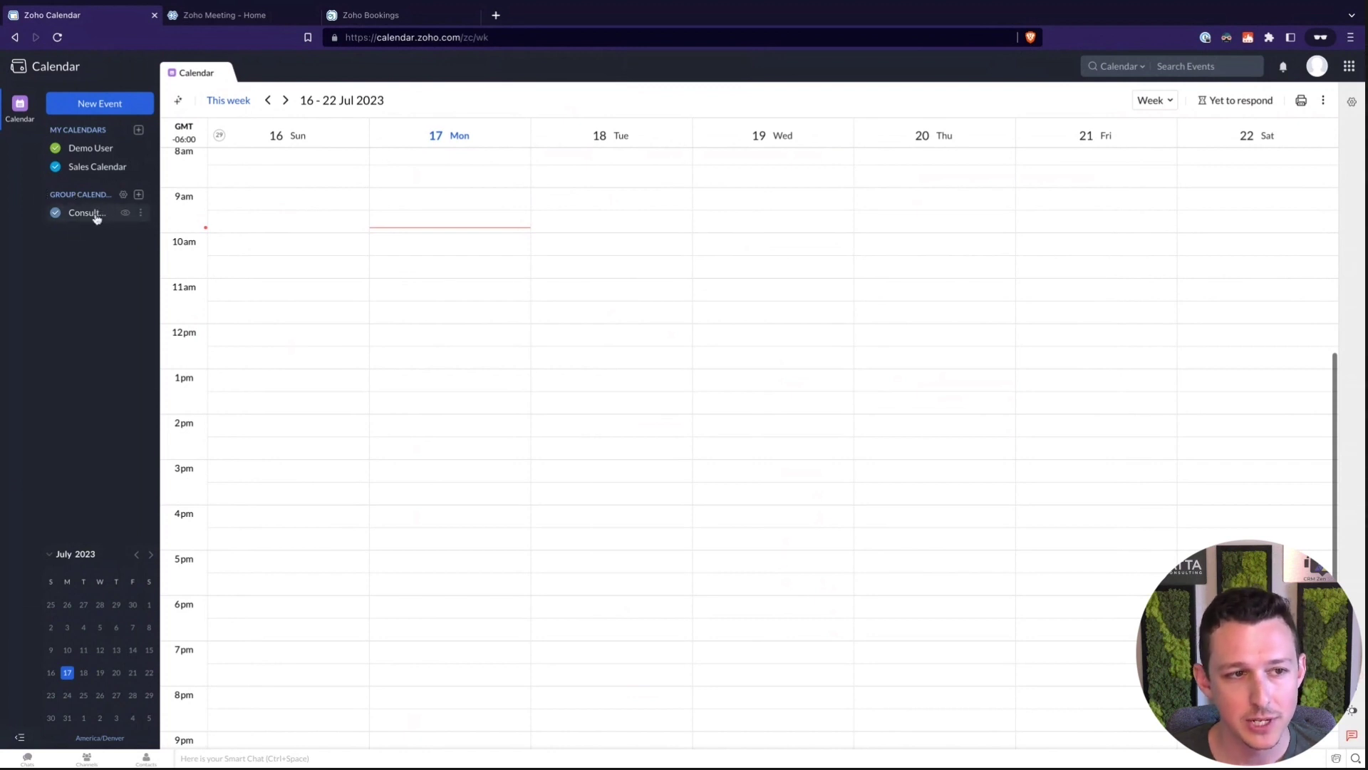
# Uncheck the Consultants group calendar and open its Edit settings
pyautogui.click(95, 217)
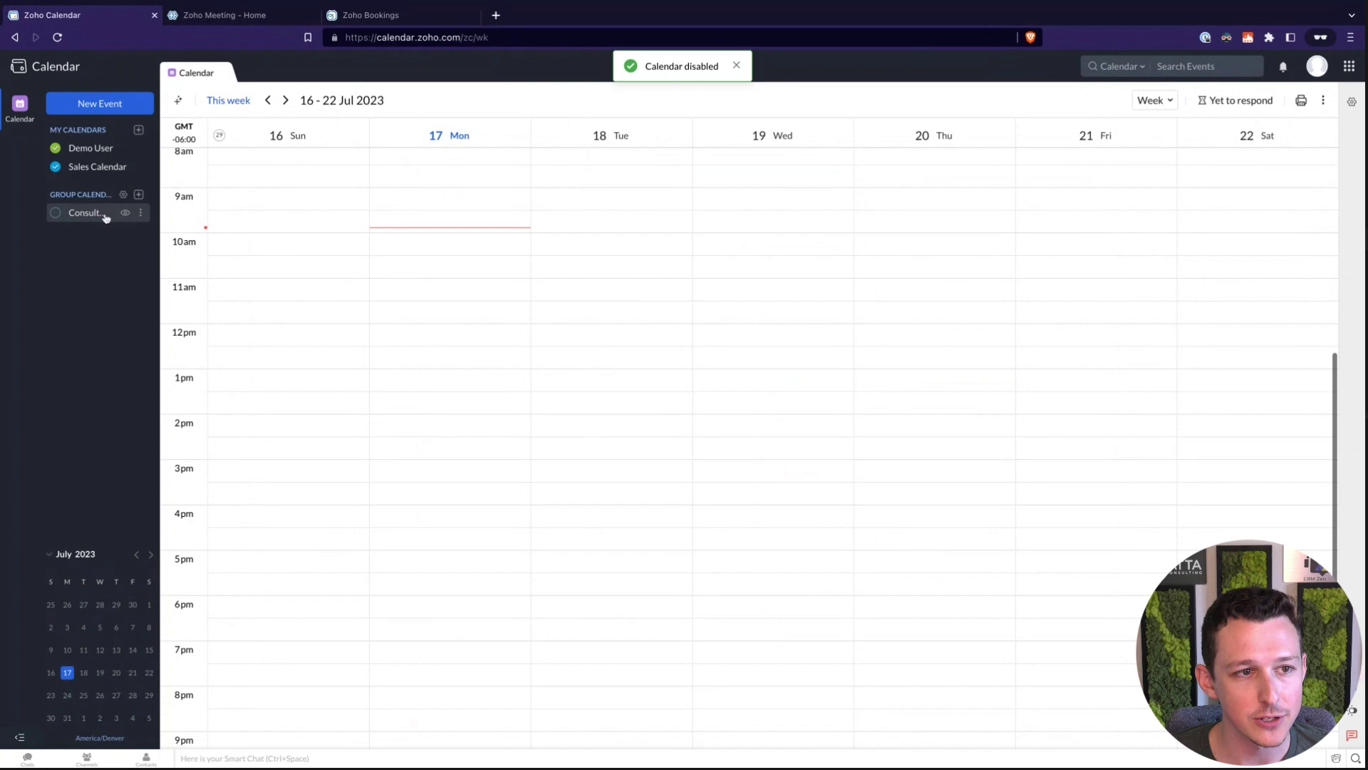
pyautogui.click(142, 213)
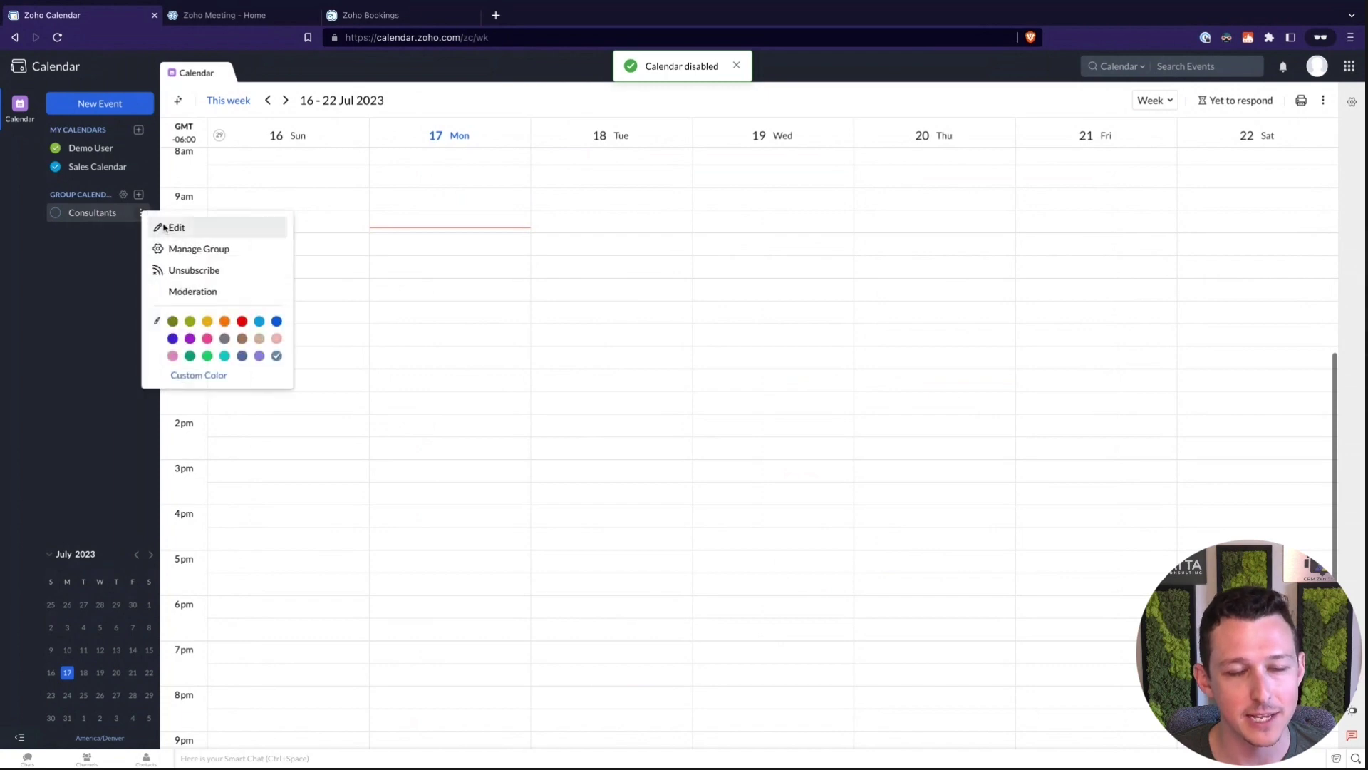
pyautogui.click(163, 227)
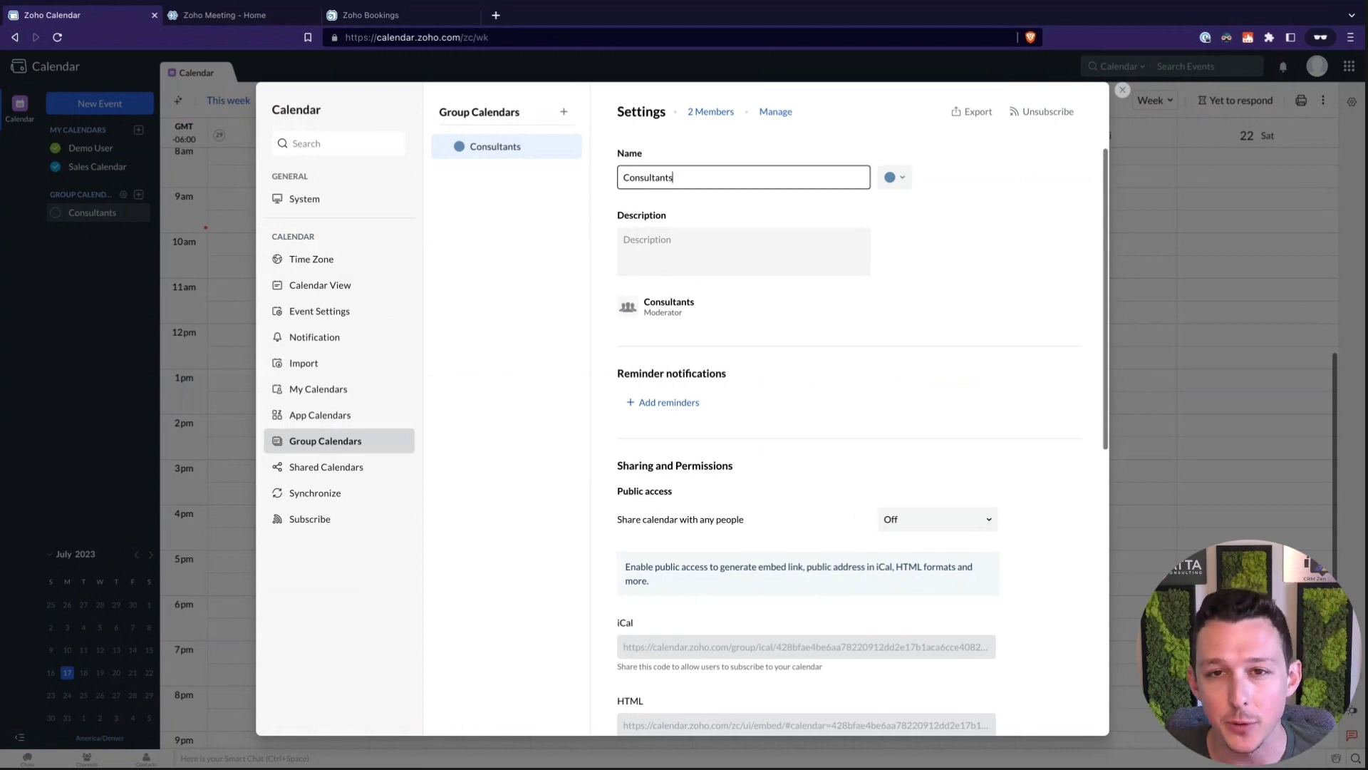
# Start a new group calendar named 'Example Group' with purple #A514D8 colour
pyautogui.click(564, 115)
pyautogui.click(607, 145)
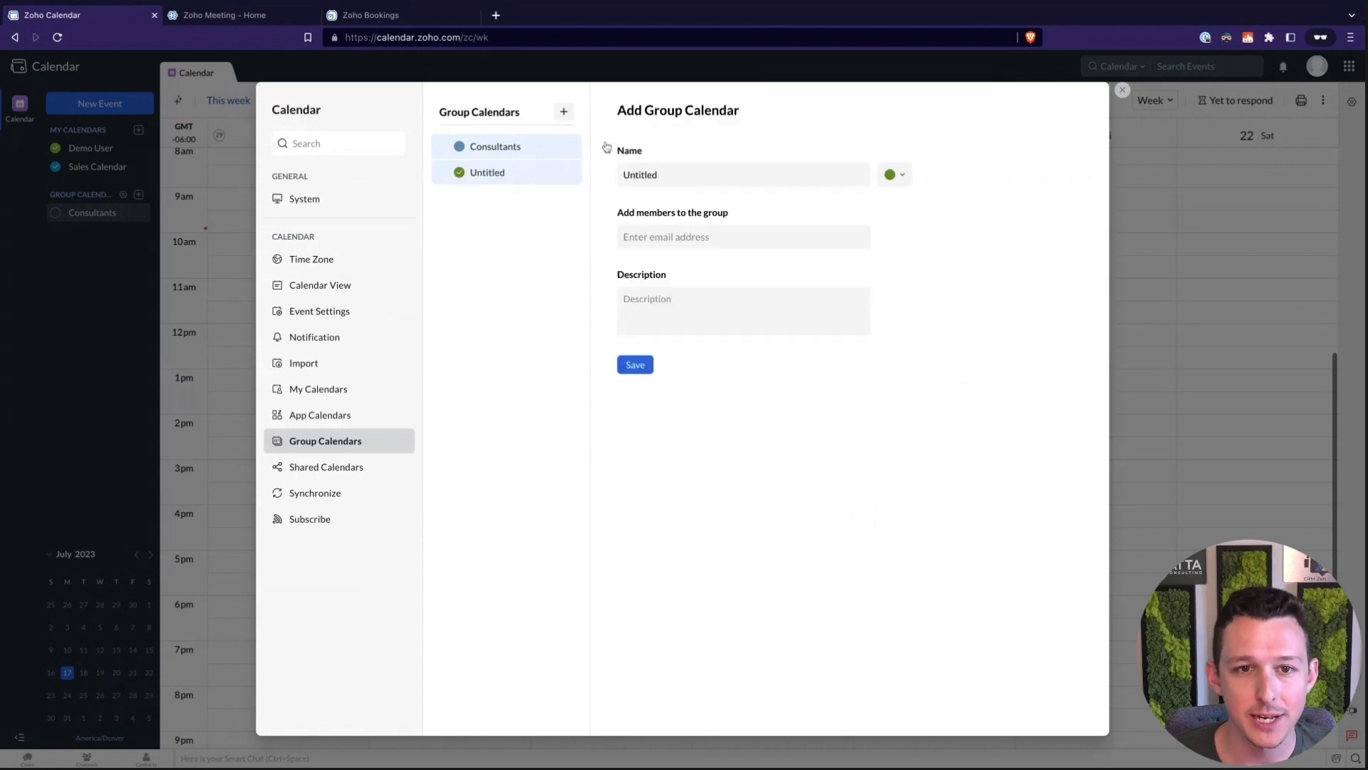
pyautogui.click(675, 175)
pyautogui.hotkey('ctrl', 'a')
pyautogui.write('Ex')
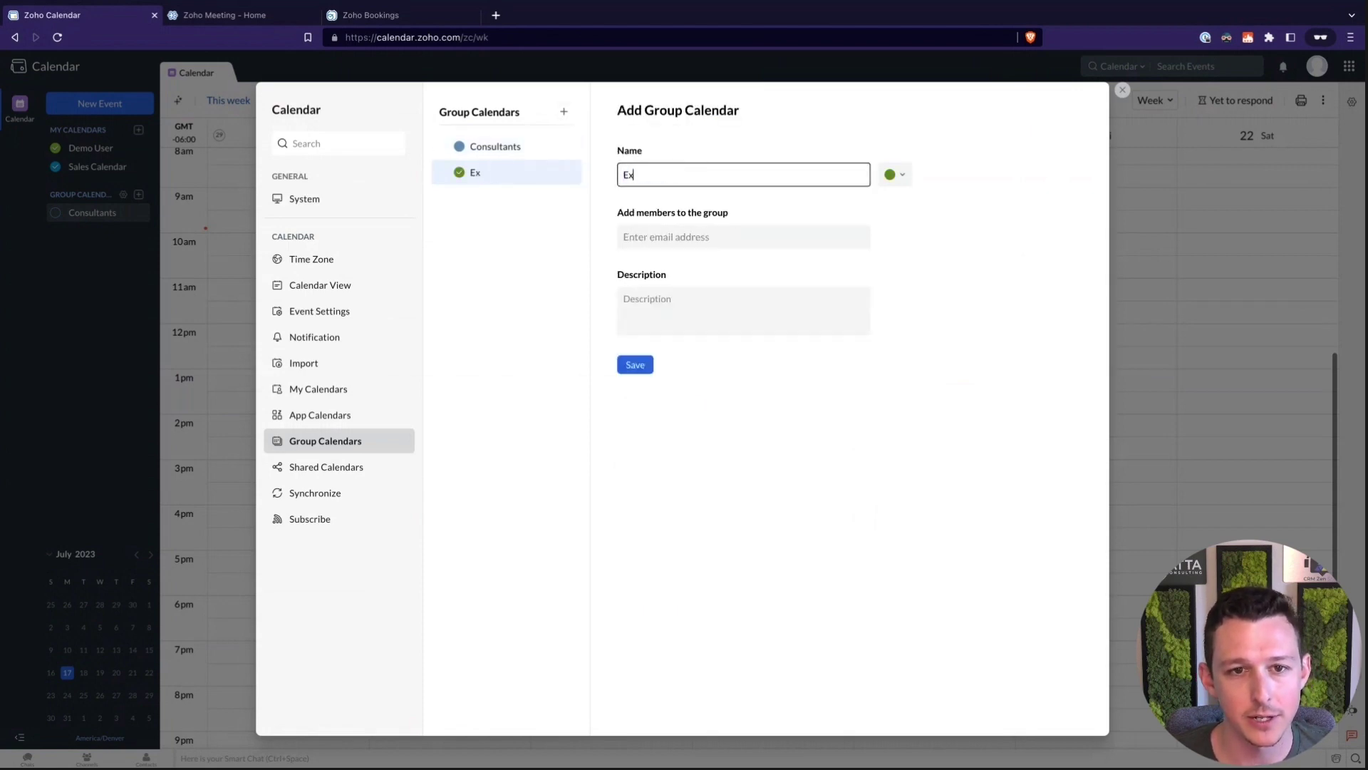
pyautogui.write('ample Group')
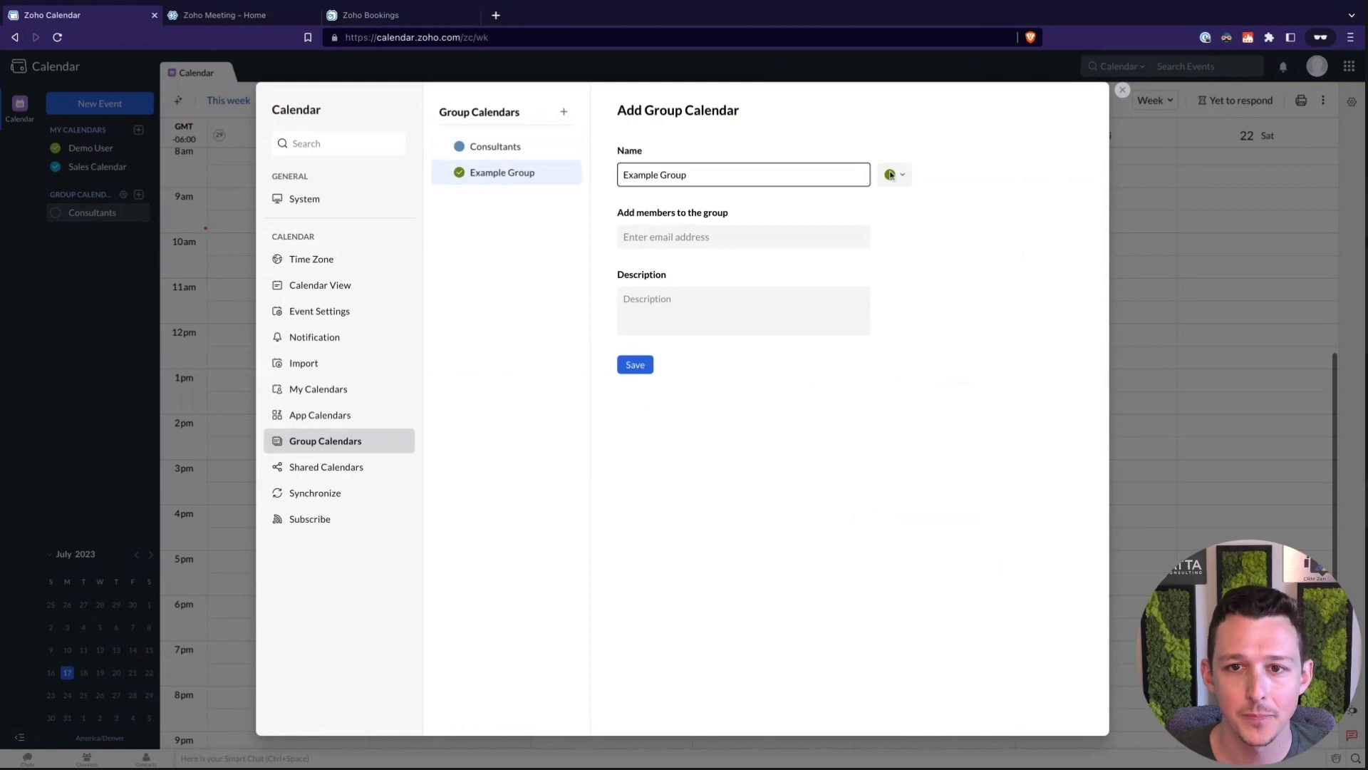
pyautogui.click(894, 175)
pyautogui.click(979, 219)
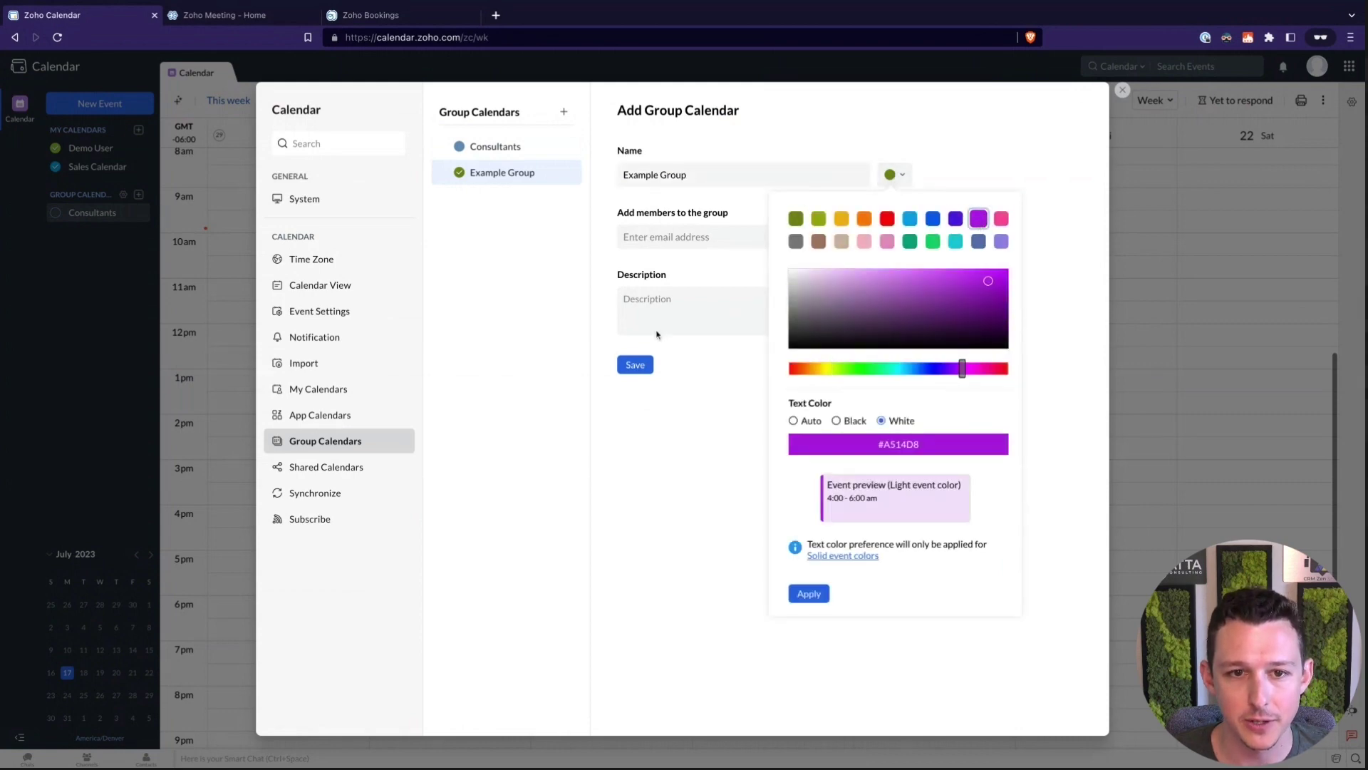
pyautogui.click(808, 592)
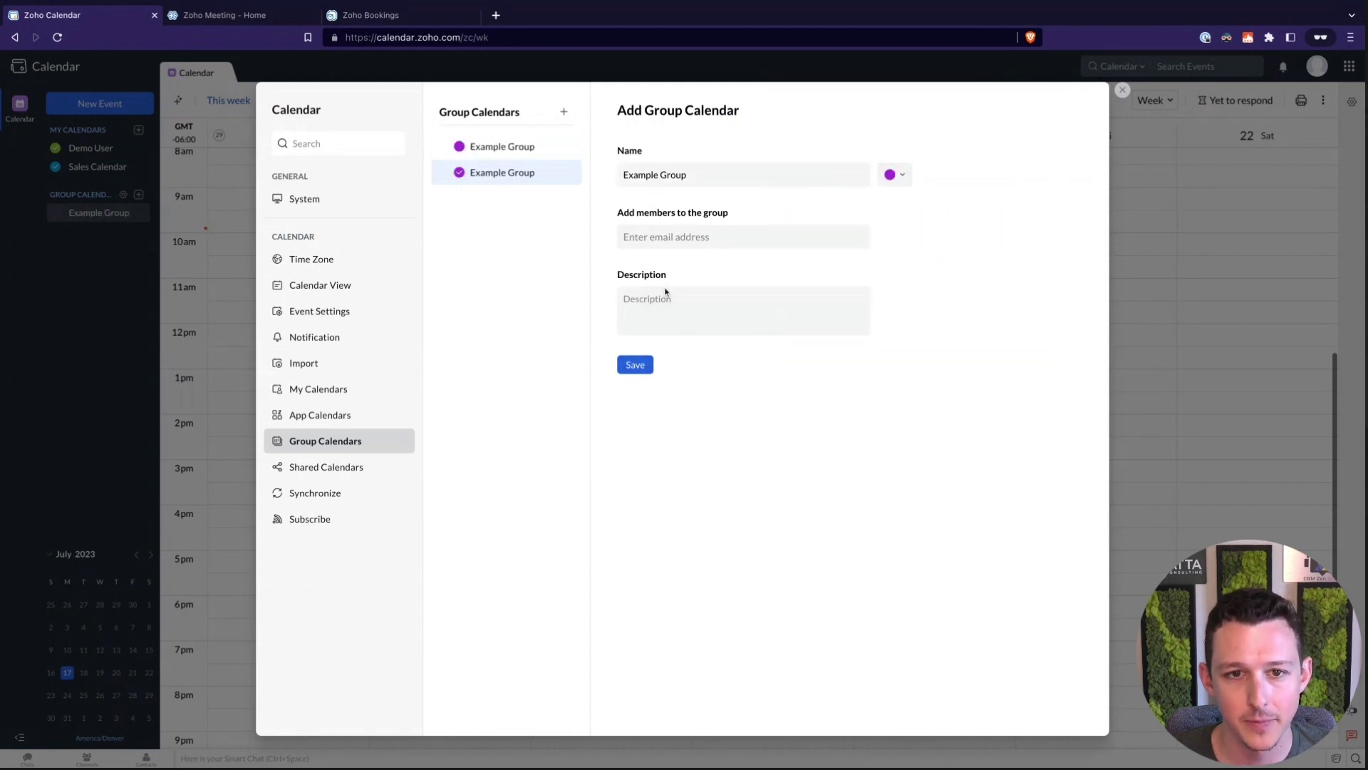
# Add Admin User and the second demo user as members, then save the group
pyautogui.click(660, 236)
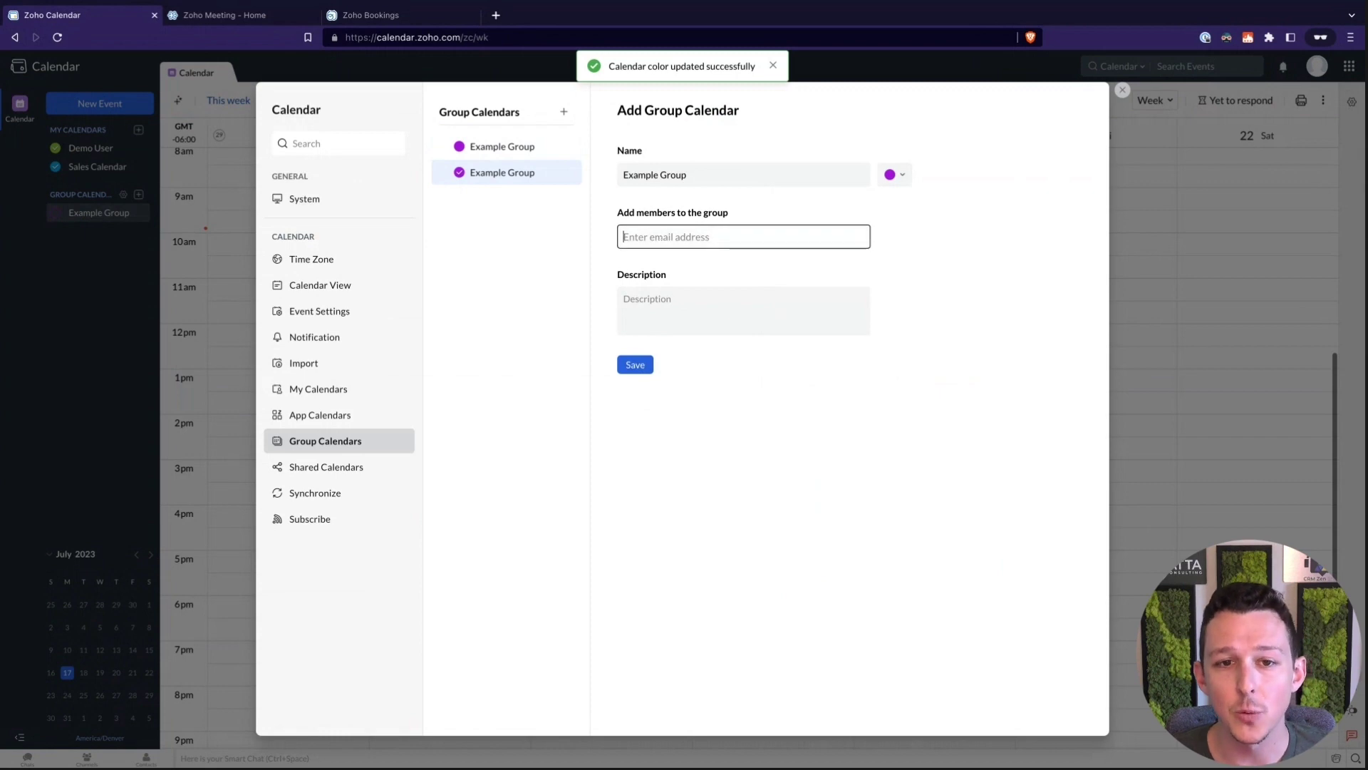
pyautogui.write('user')
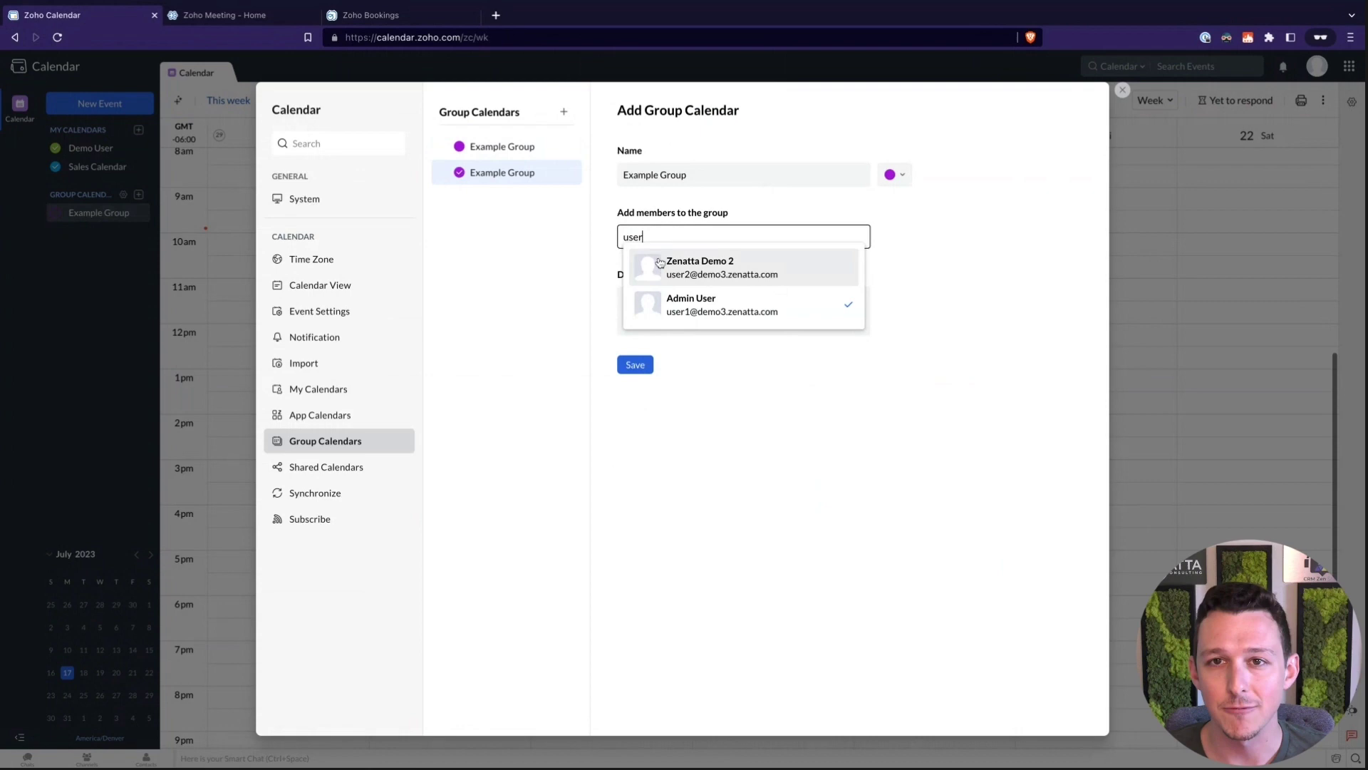
pyautogui.click(695, 297)
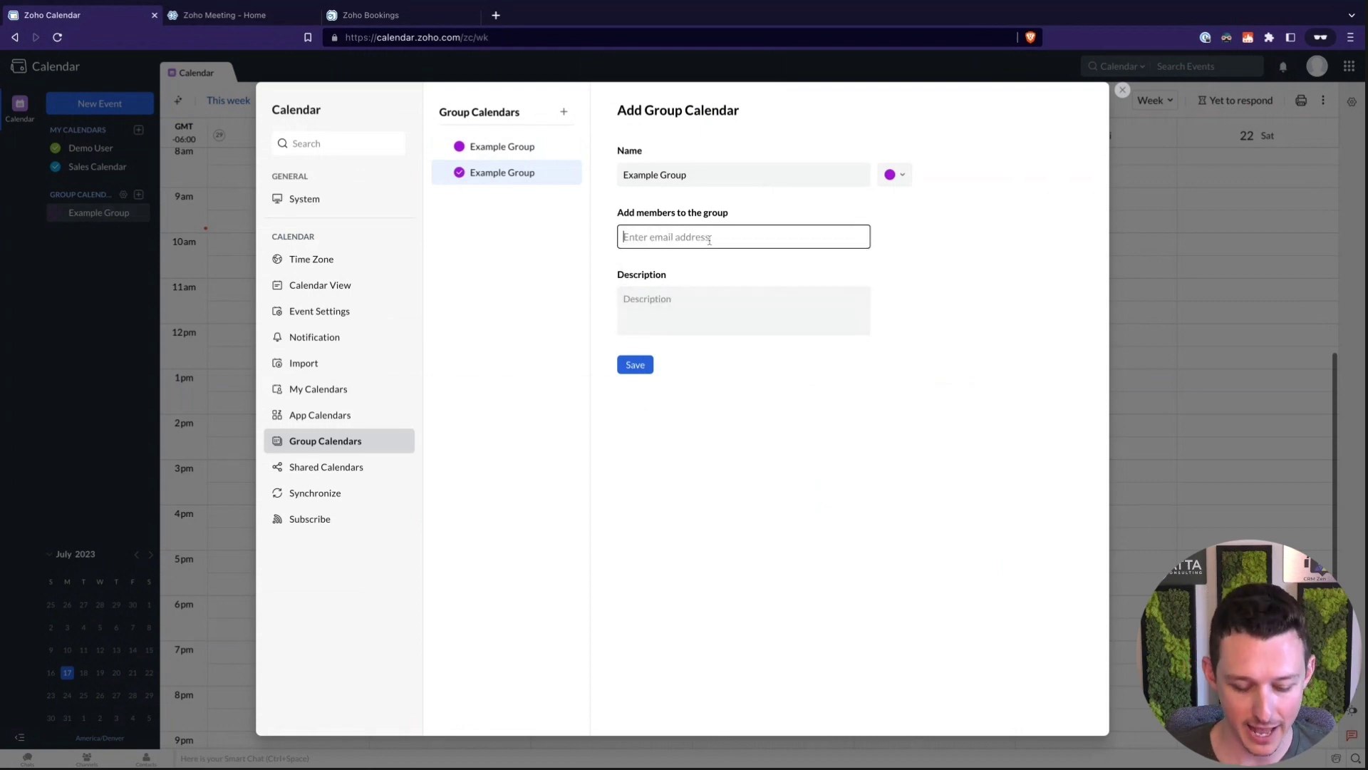
pyautogui.write('admin')
pyautogui.click(688, 309)
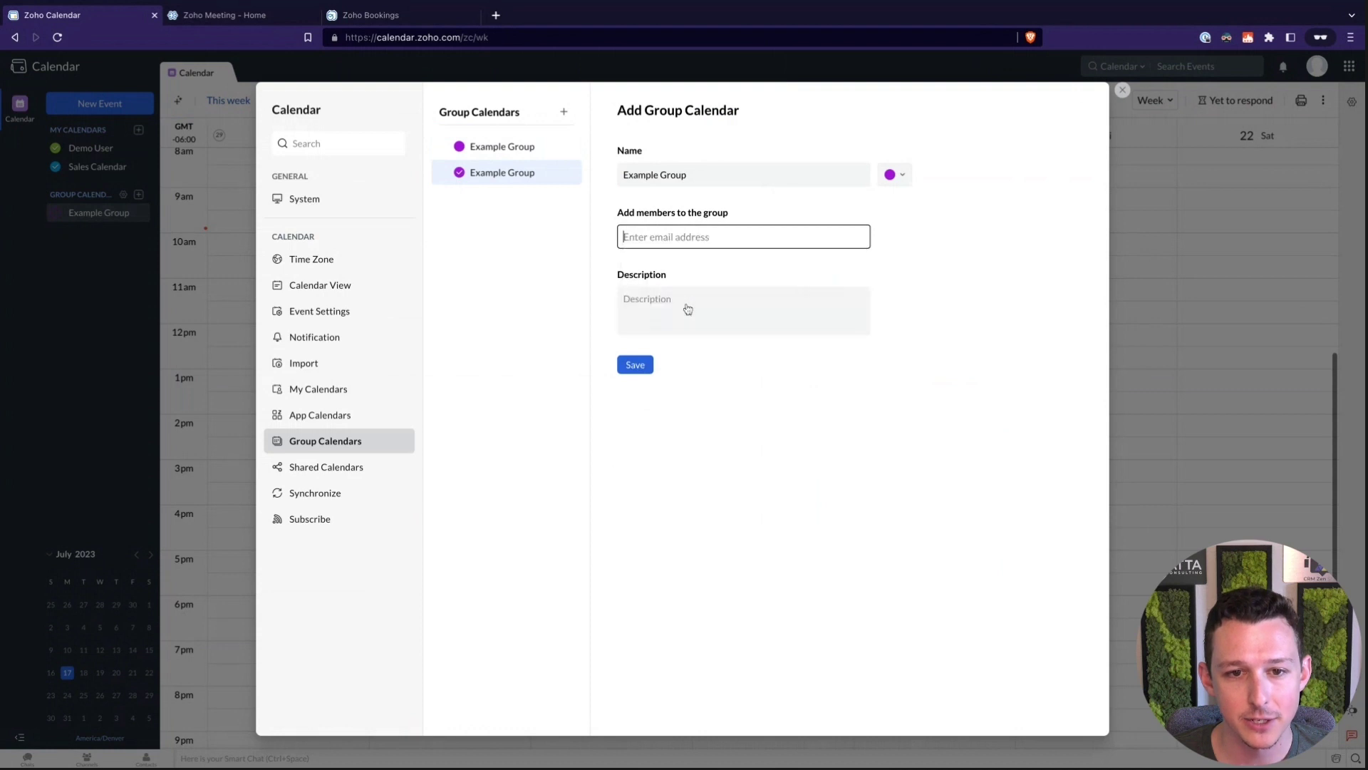
pyautogui.write('user')
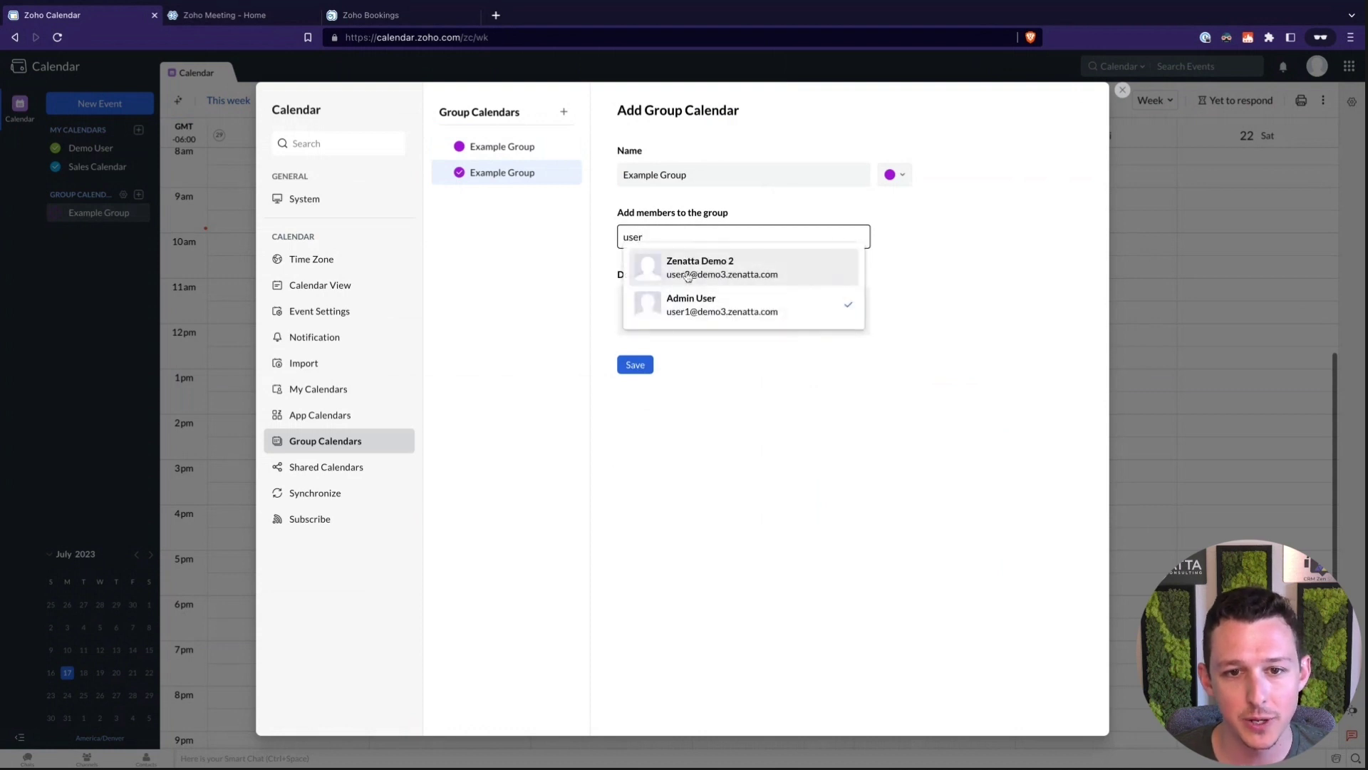
pyautogui.click(686, 274)
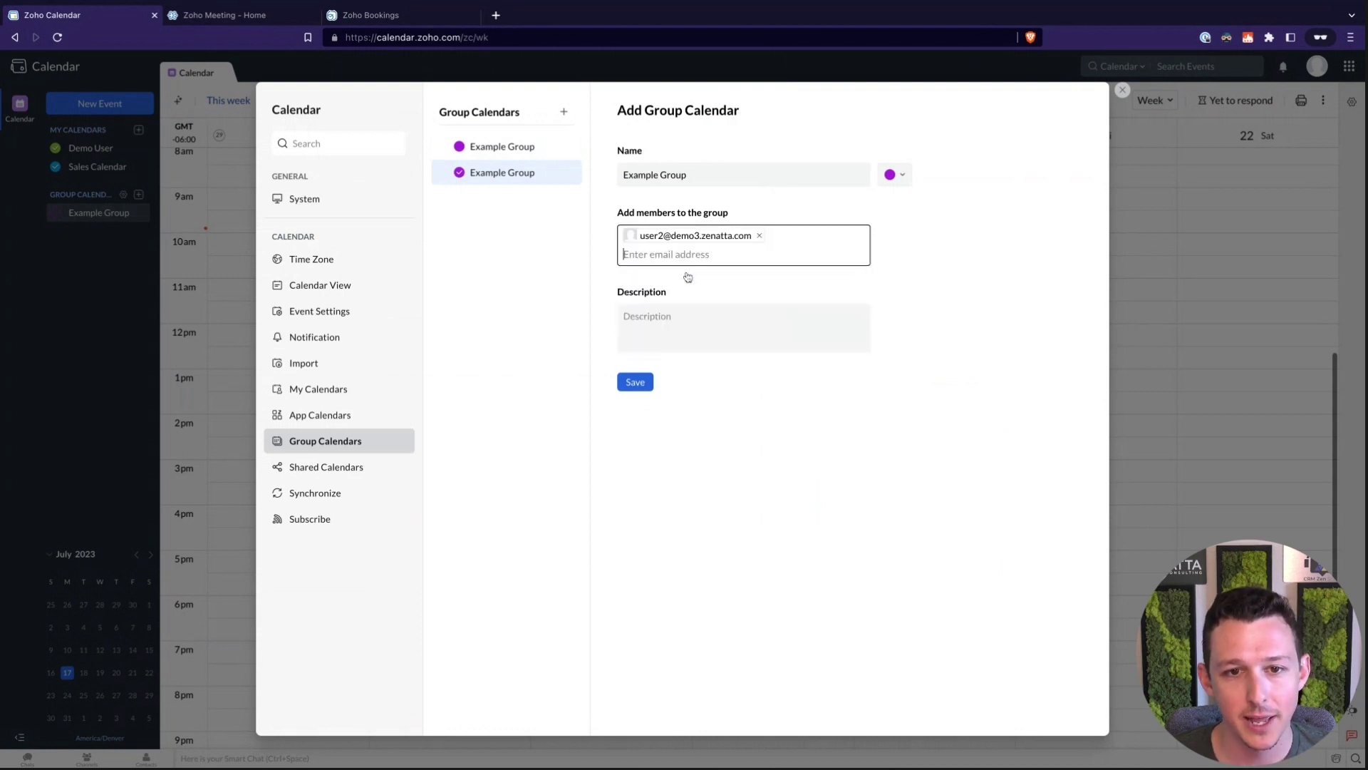
pyautogui.click(635, 382)
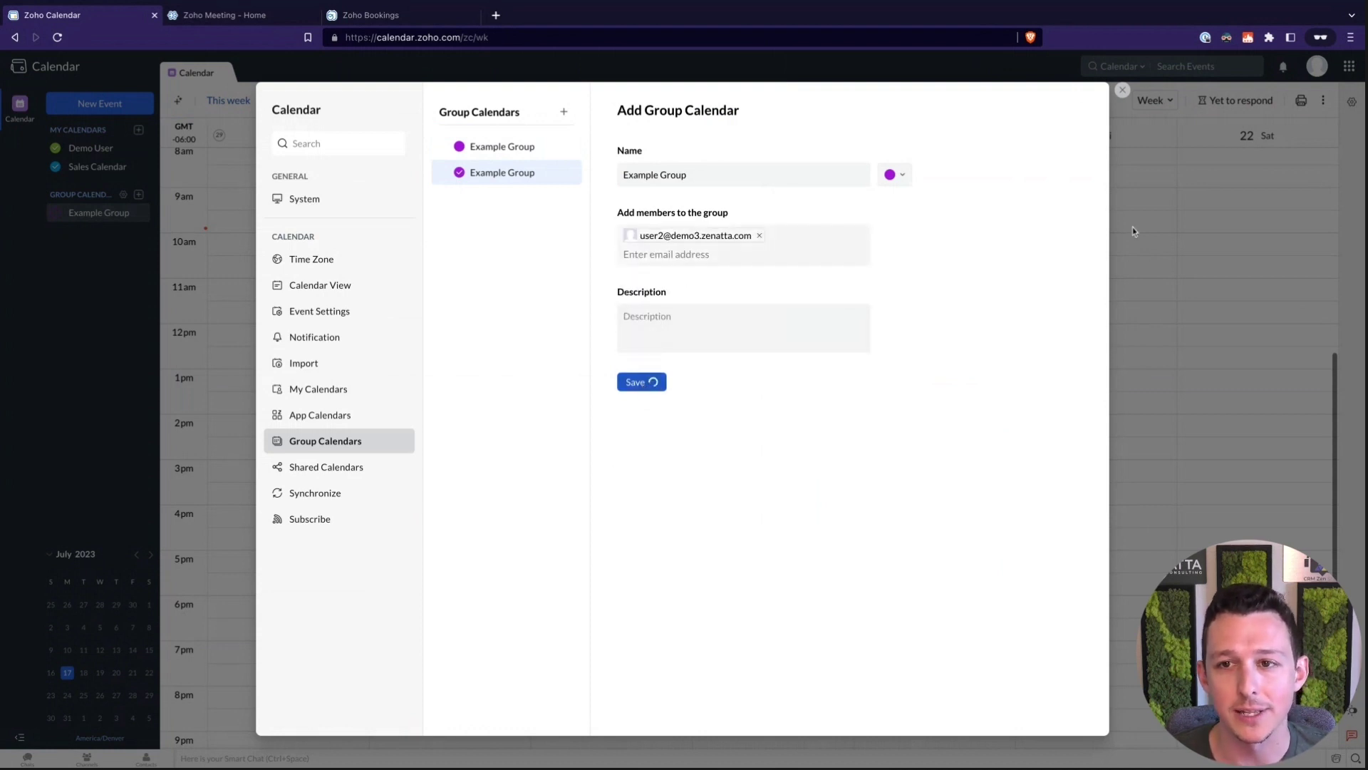
# Start a Monday 17, 10–11 am event titled 'Example Meeting Title'
pyautogui.click(1124, 91)
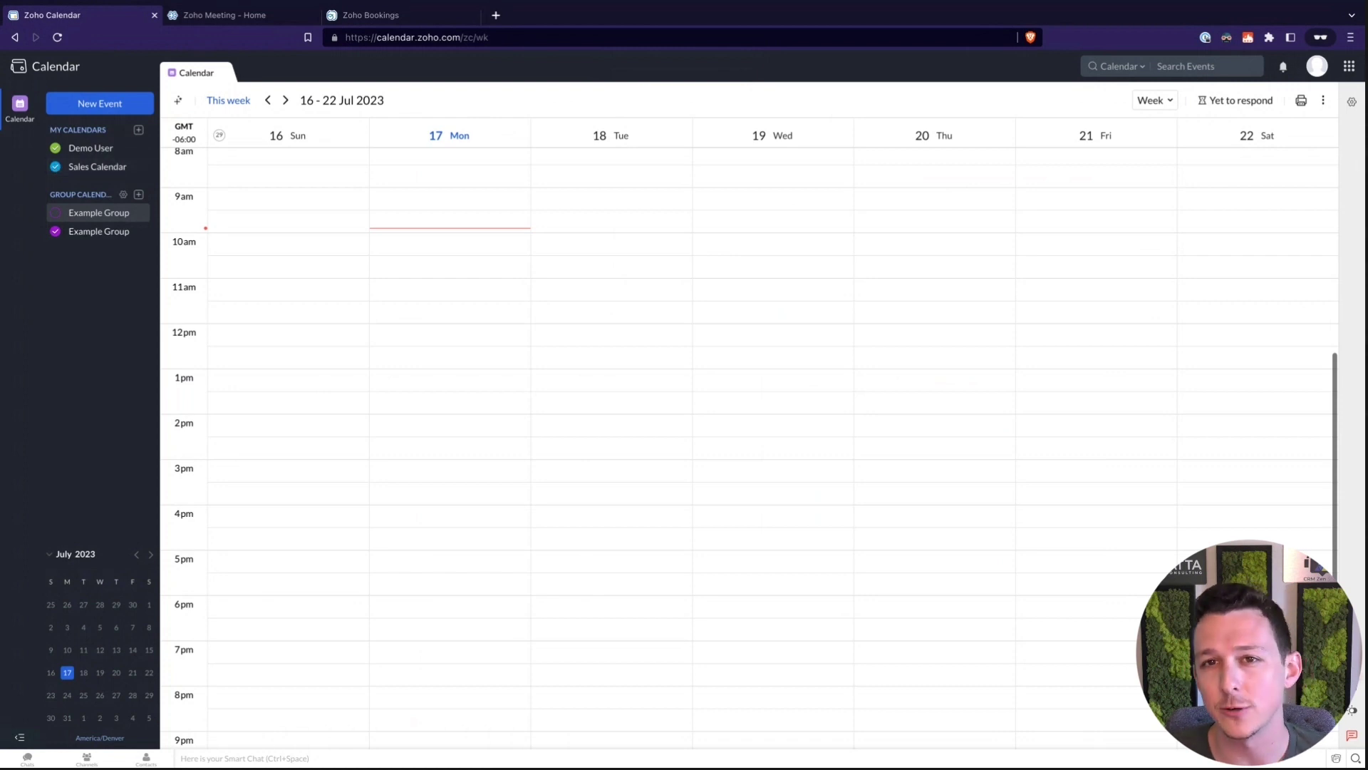
pyautogui.click(409, 244)
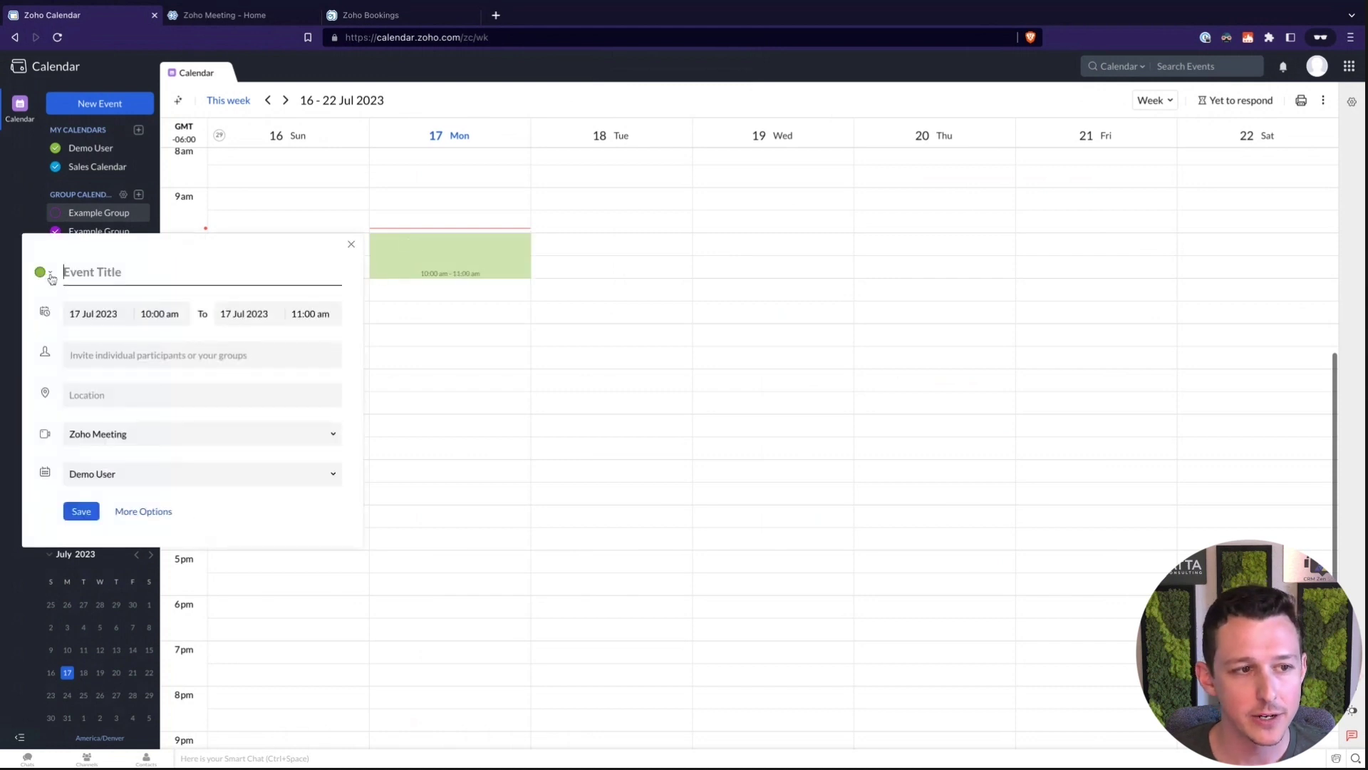
pyautogui.click(50, 275)
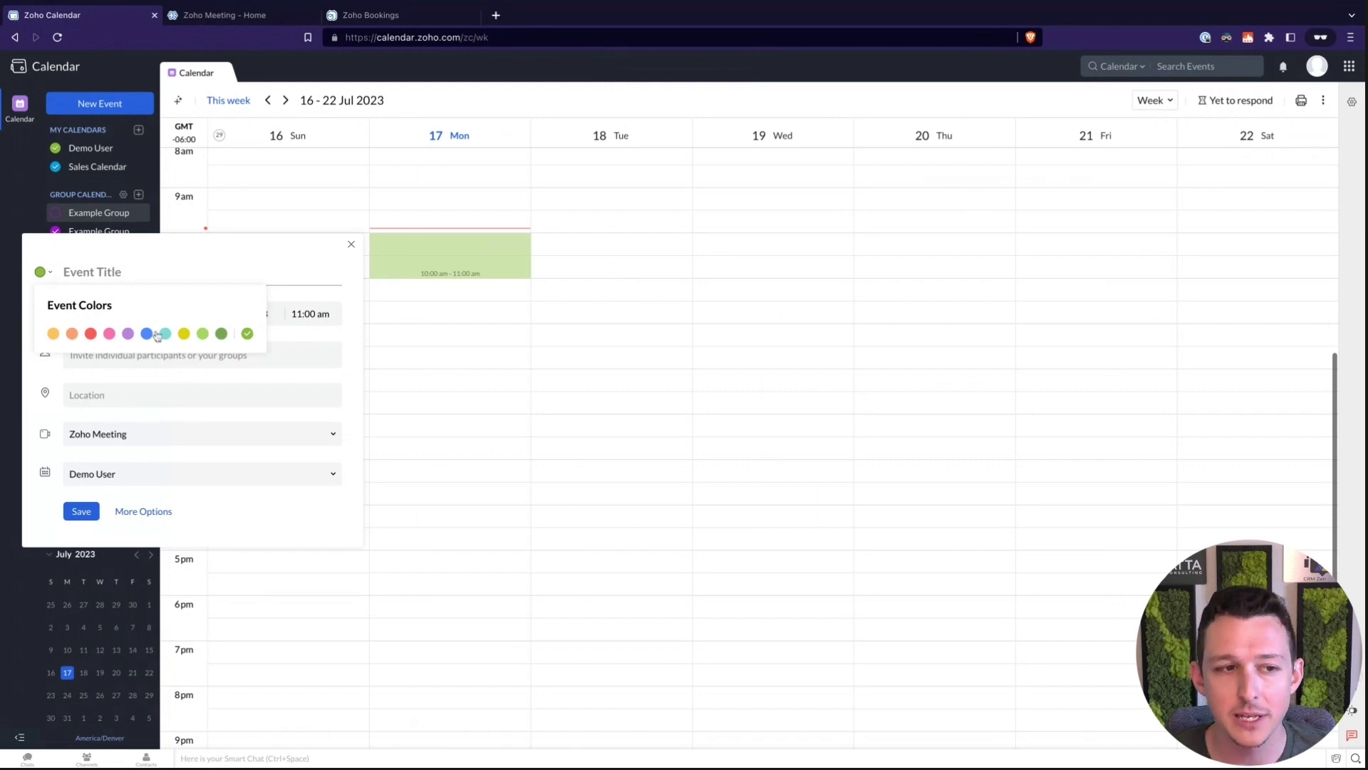
pyautogui.click(121, 269)
pyautogui.write('Exampl')
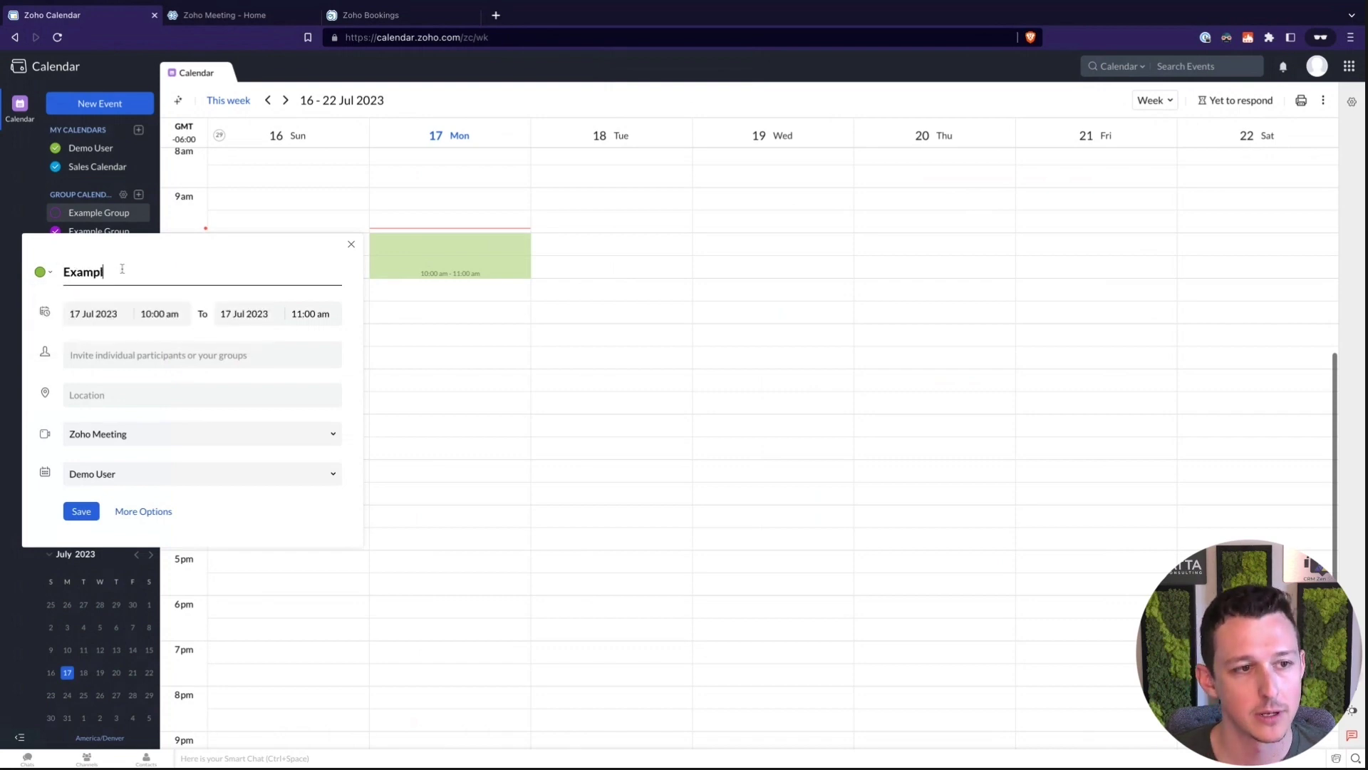
pyautogui.write('e Meeting Title')
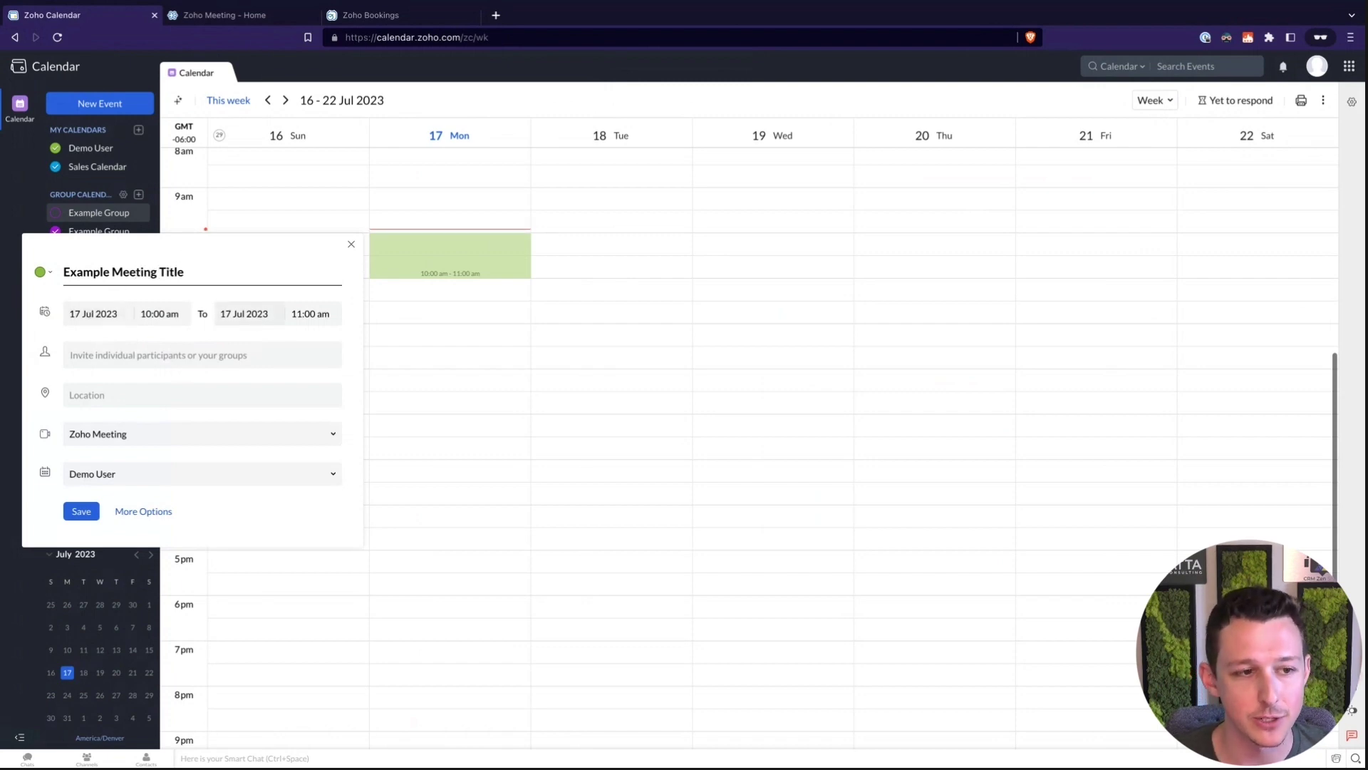
# Invite one participant by e-mail and keep Zoho Meeting as the conferencing option
pyautogui.click(236, 352)
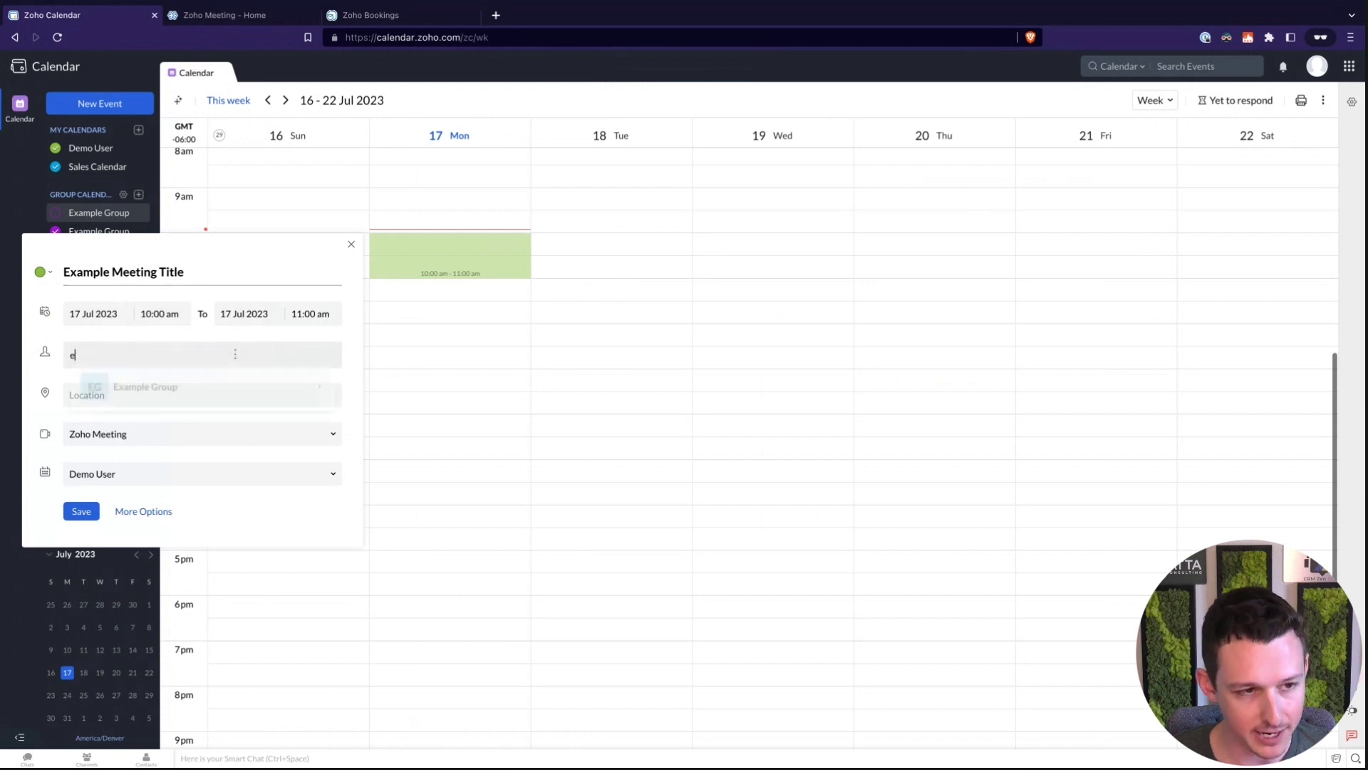
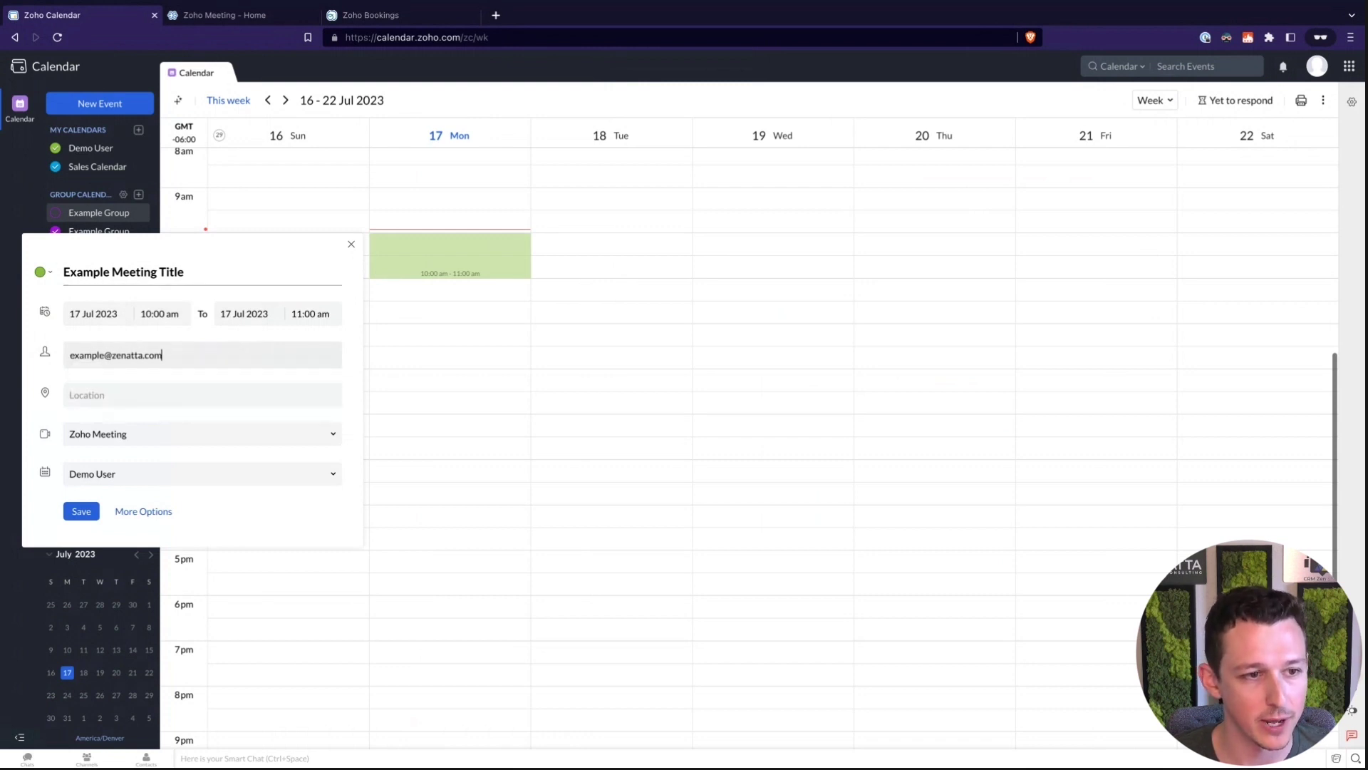
pyautogui.press('Return')
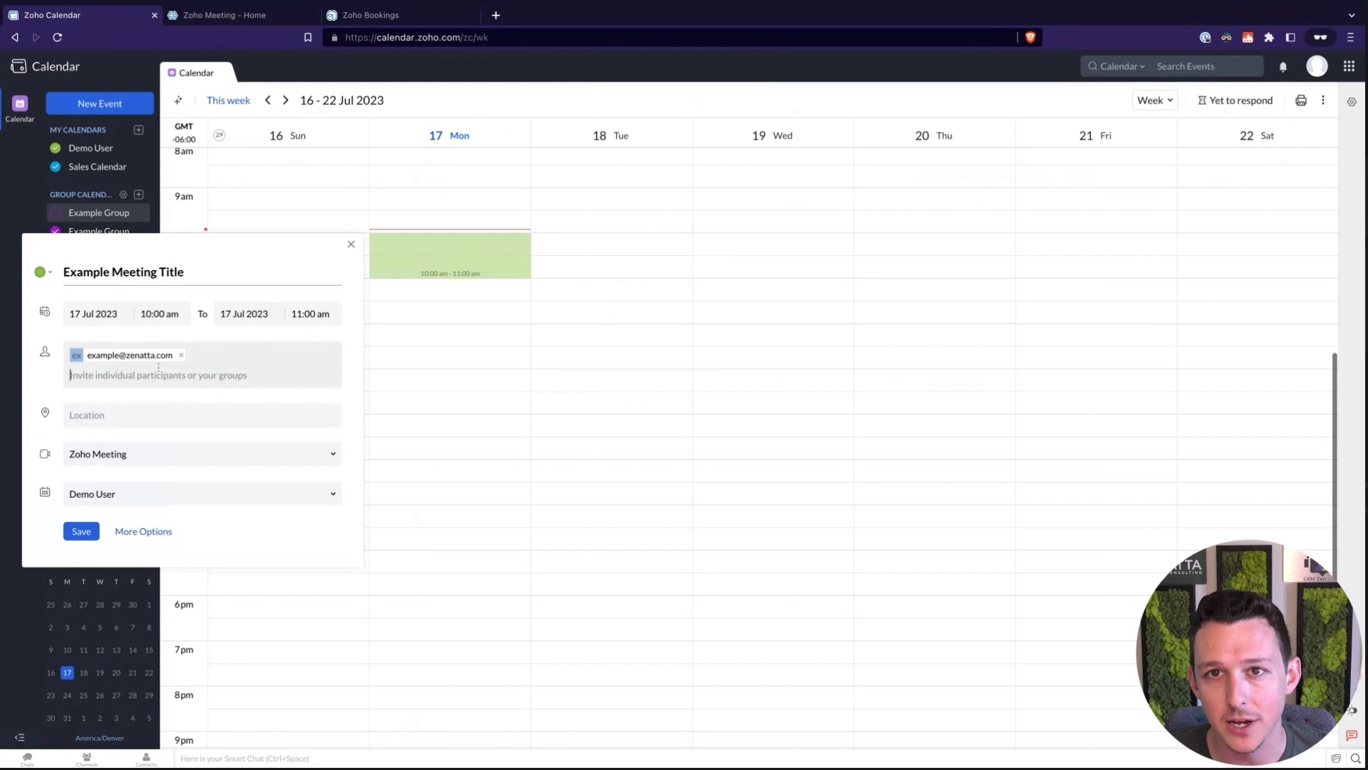
pyautogui.click(135, 454)
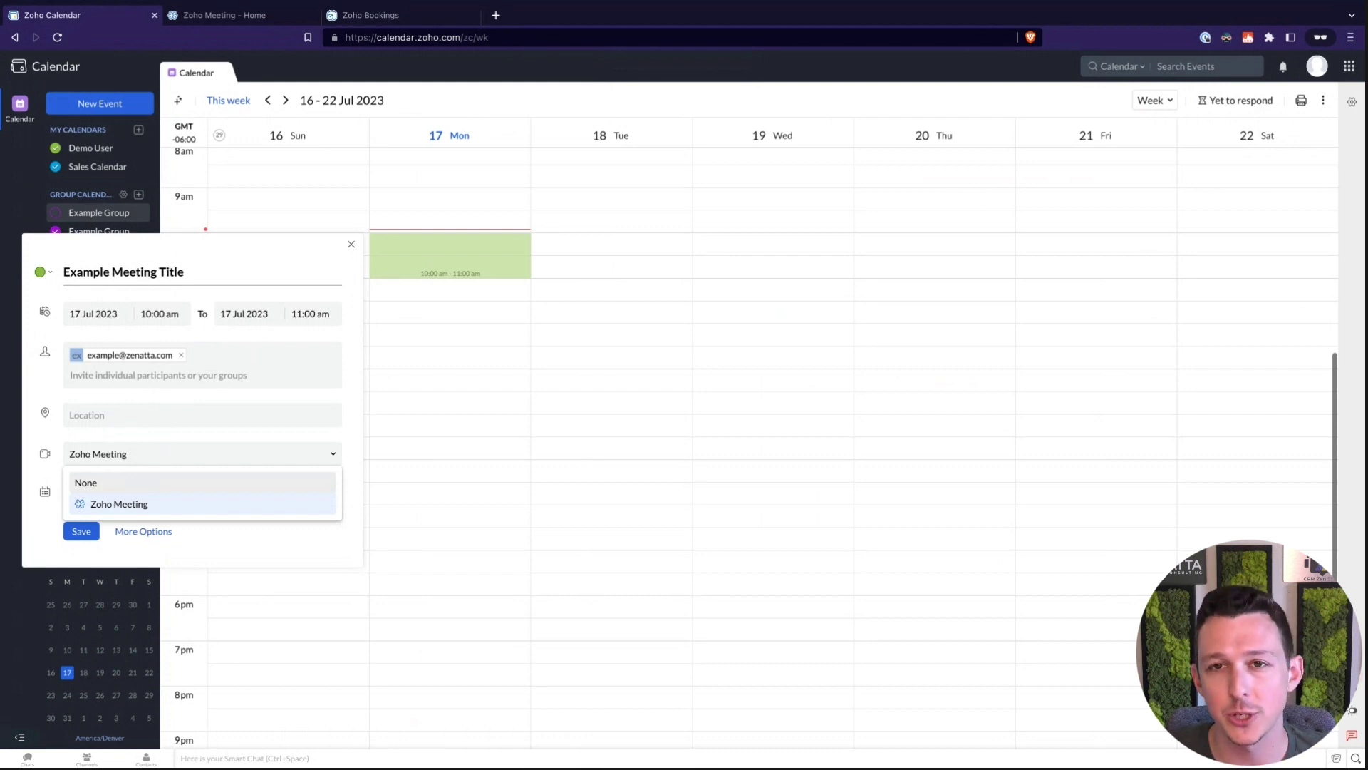
pyautogui.click(141, 505)
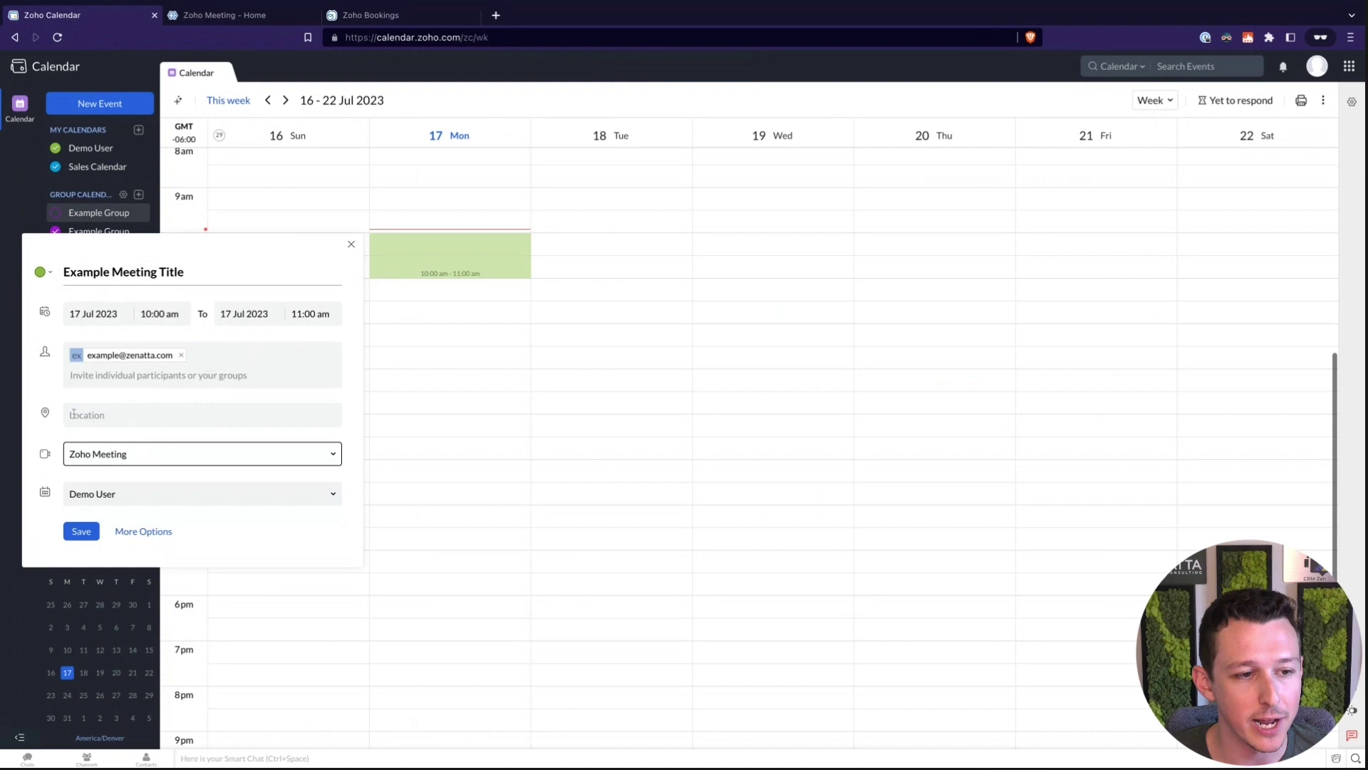
# In the full event editor, enter the description 'Example Description'
pyautogui.click(140, 533)
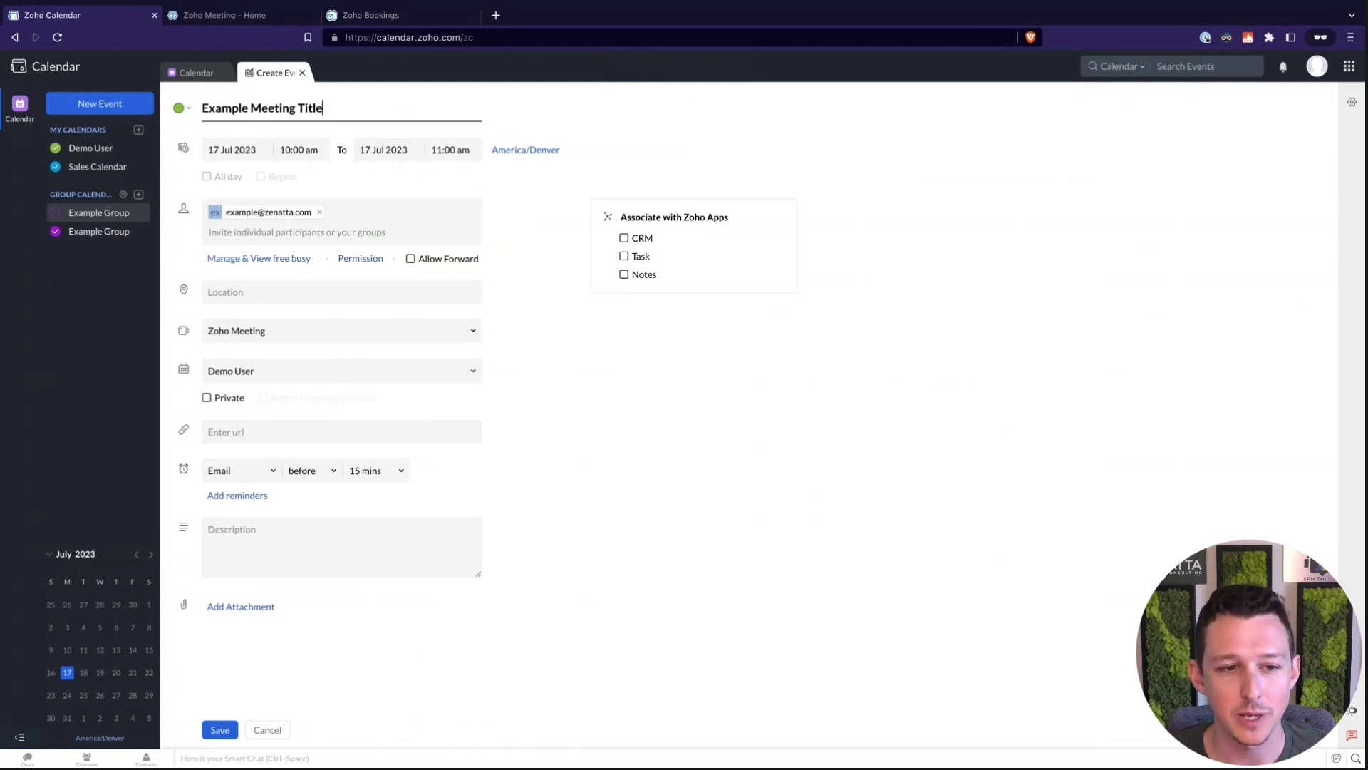
pyautogui.click(250, 432)
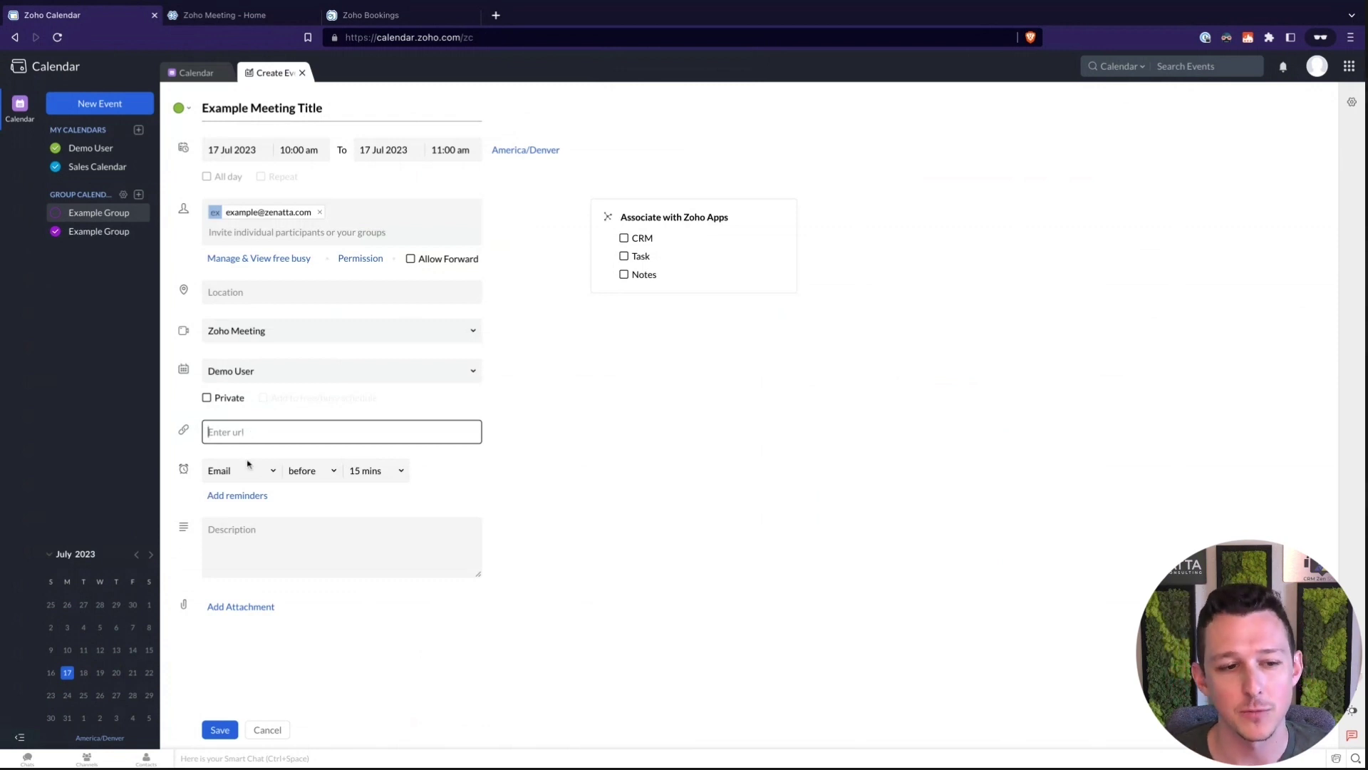
pyautogui.click(288, 549)
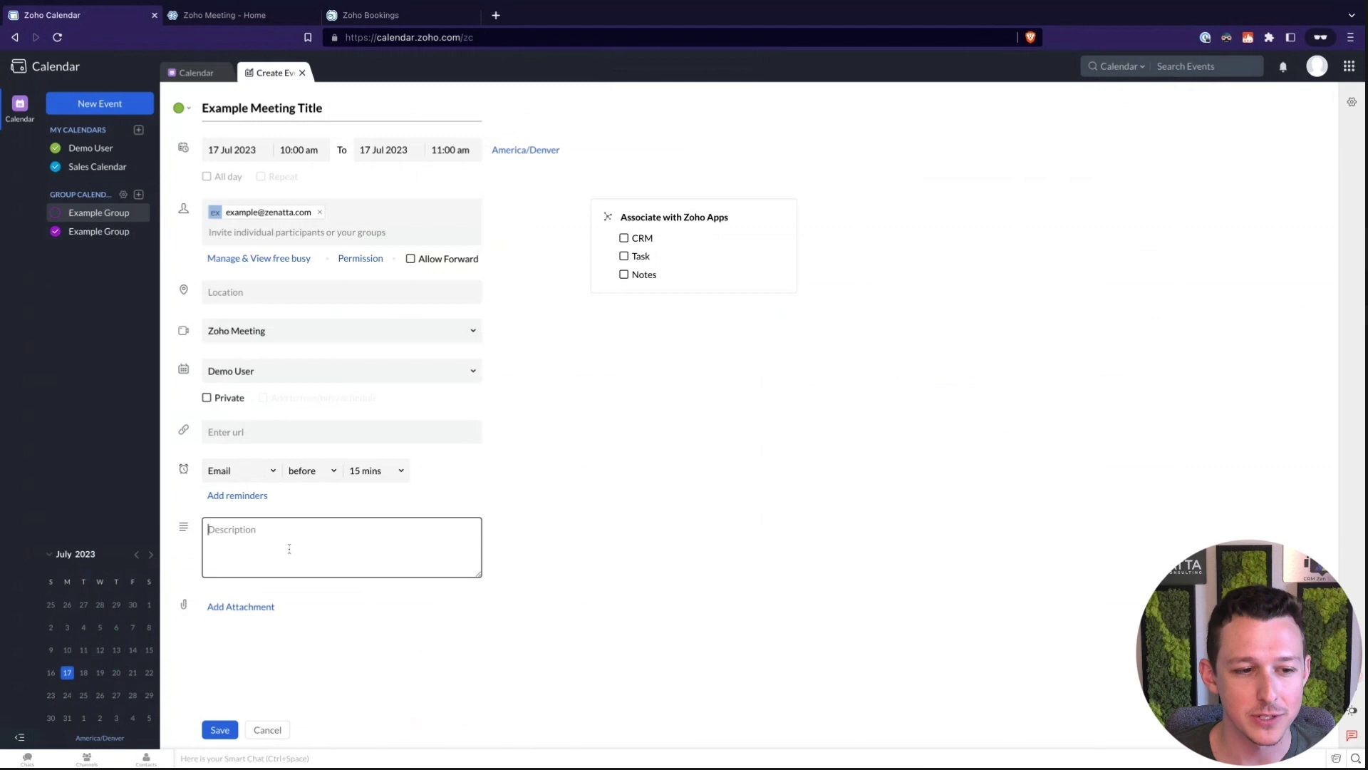
pyautogui.write('Exmaple')
pyautogui.press('BackSpace')
pyautogui.press('BackSpace')
pyautogui.press('BackSpace')
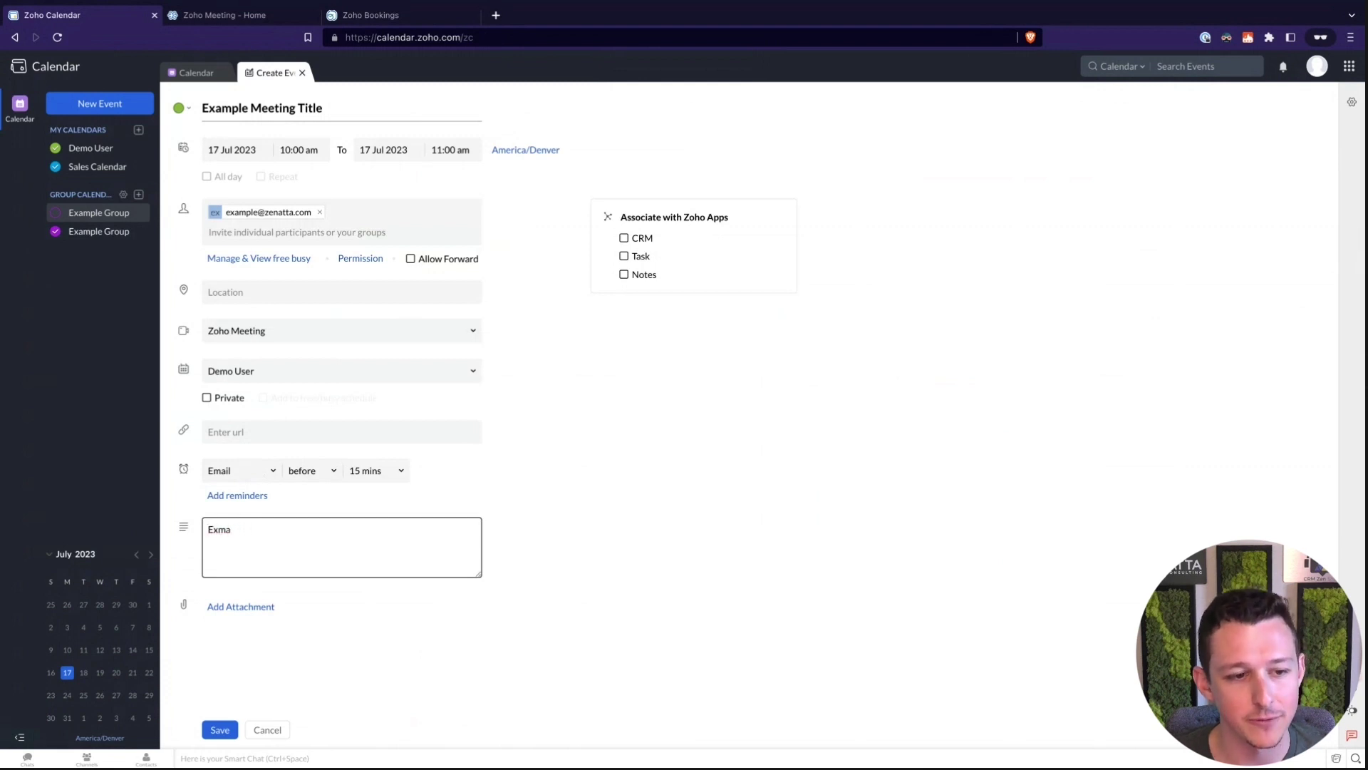
pyautogui.press('BackSpace')
pyautogui.write('ample D')
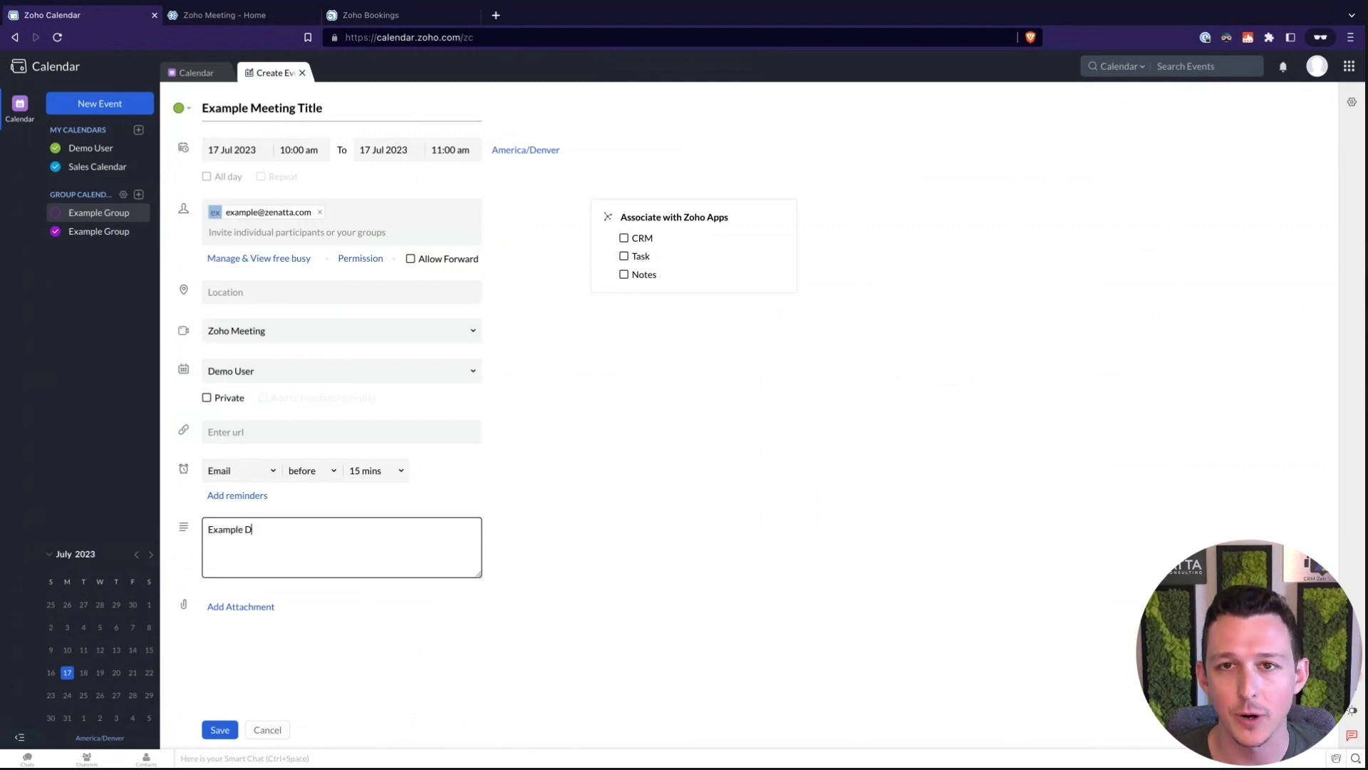
pyautogui.write('escription')
pyautogui.click(730, 577)
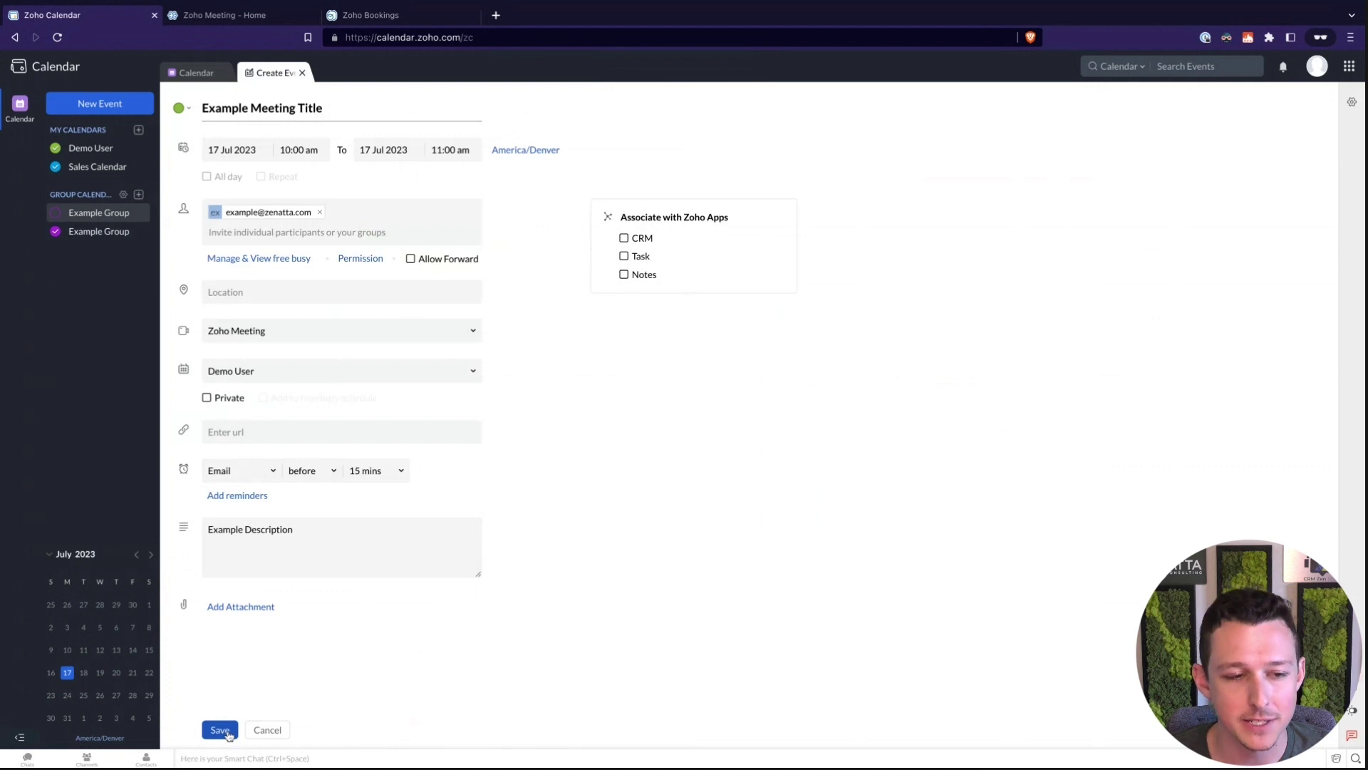
# Save Example Meeting Title for Monday 17 July, 10–11 am, without sending invitations
pyautogui.click(220, 730)
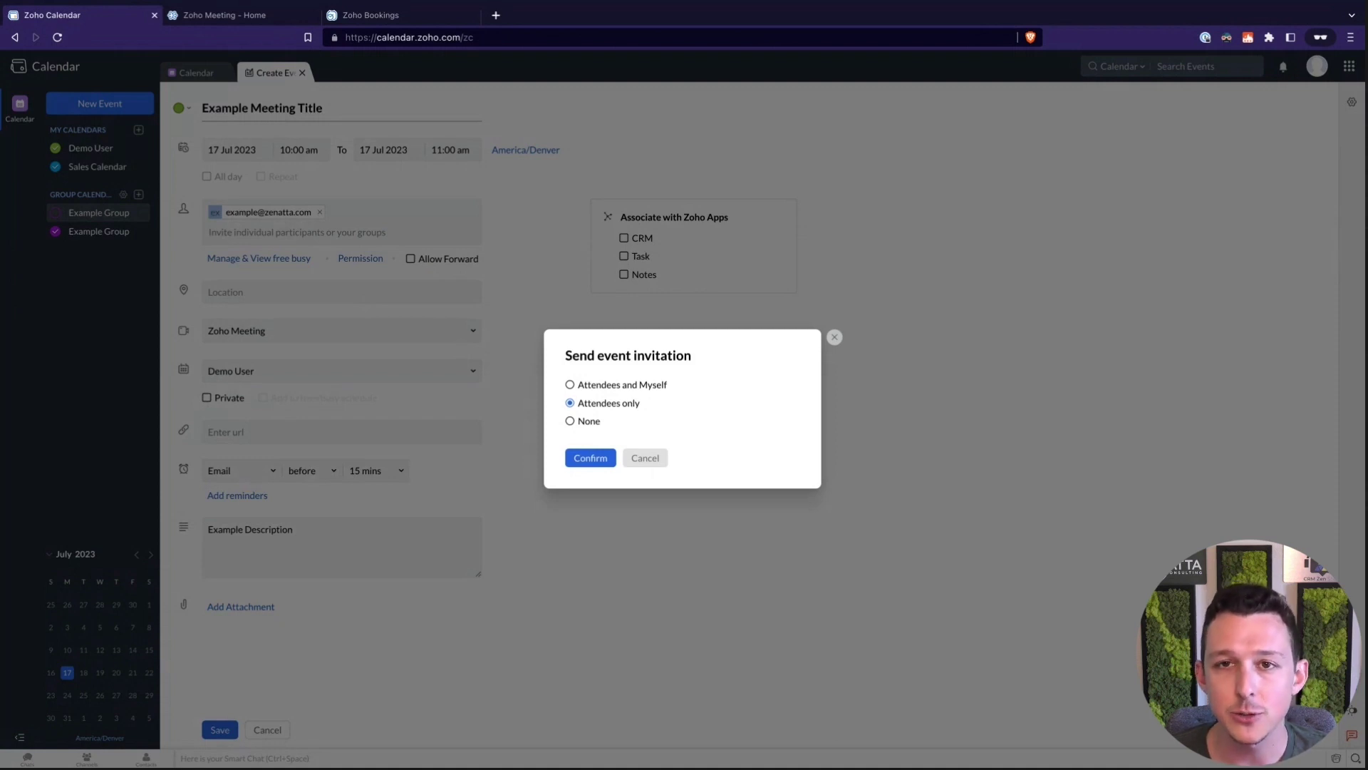
pyautogui.click(656, 387)
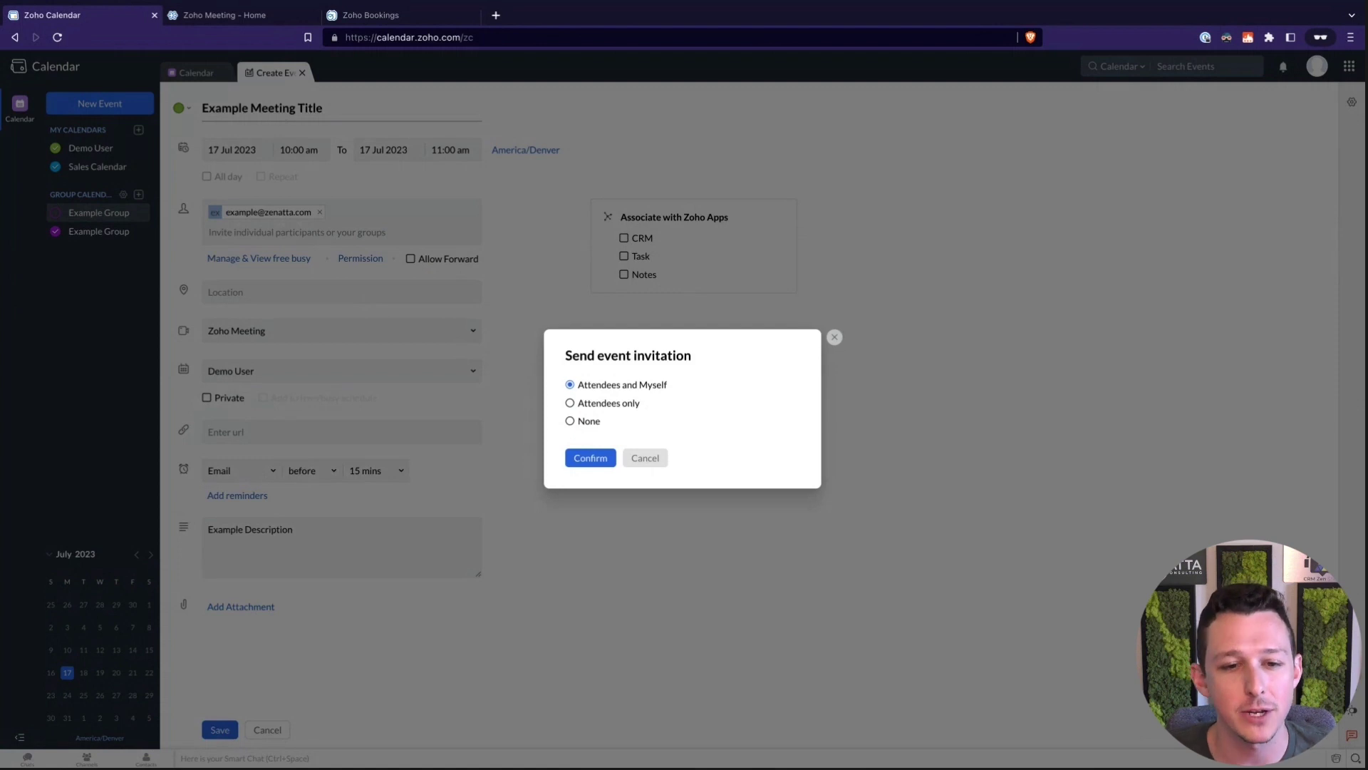
pyautogui.click(595, 424)
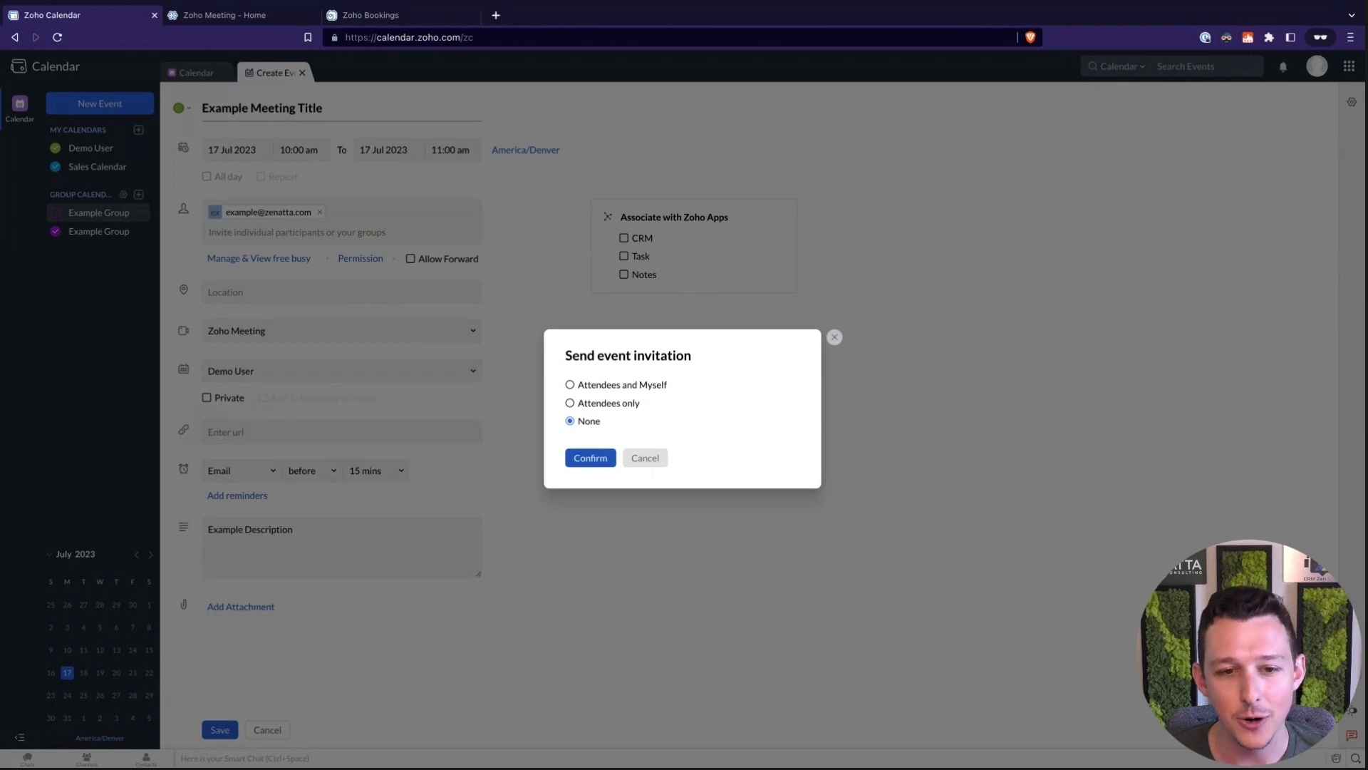
pyautogui.press('Return')
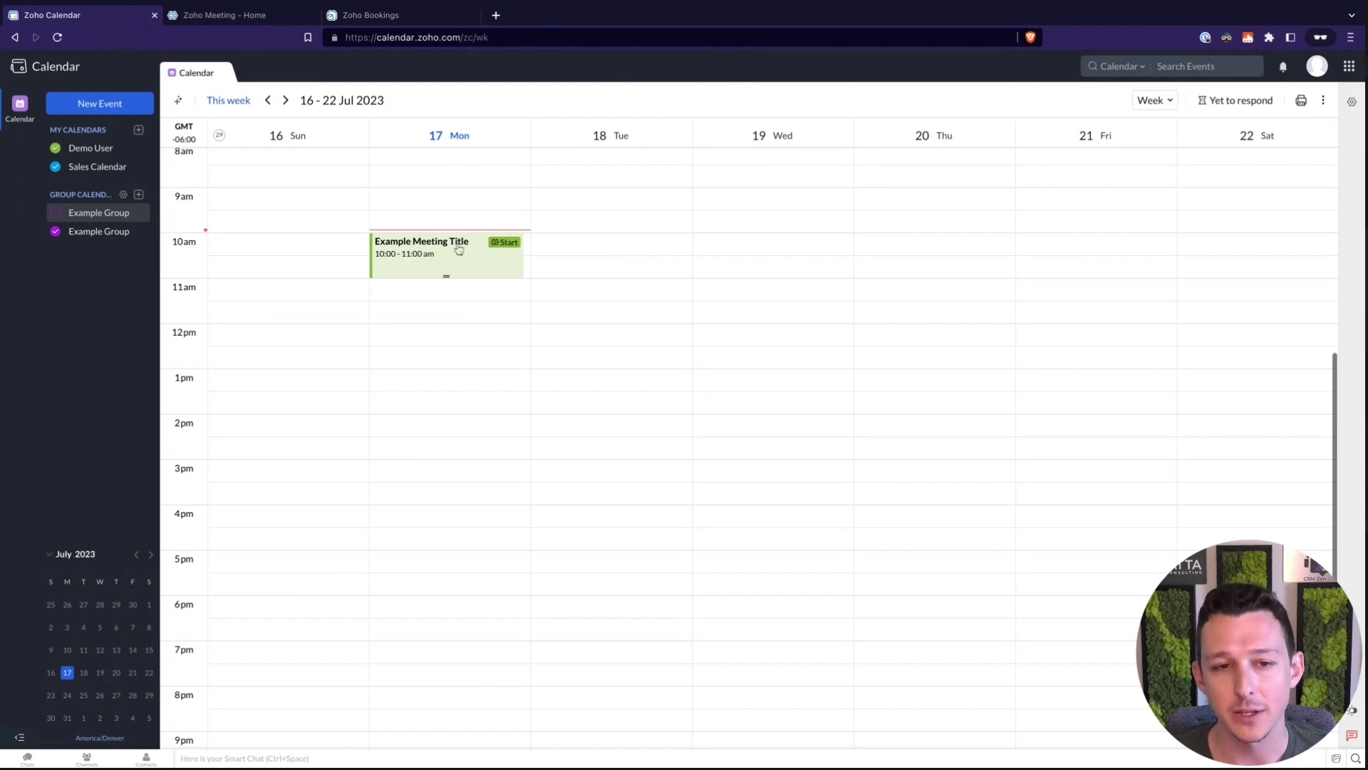
pyautogui.click(505, 243)
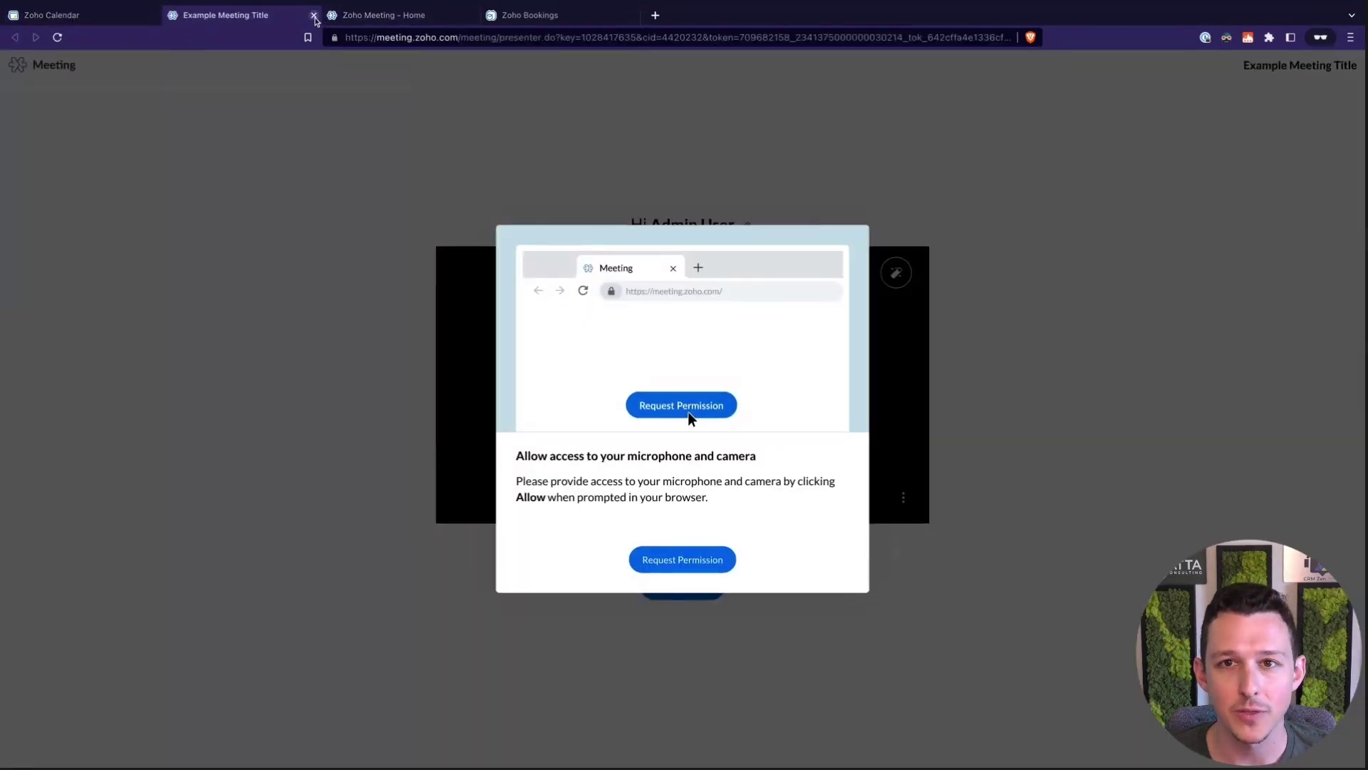
pyautogui.click(314, 15)
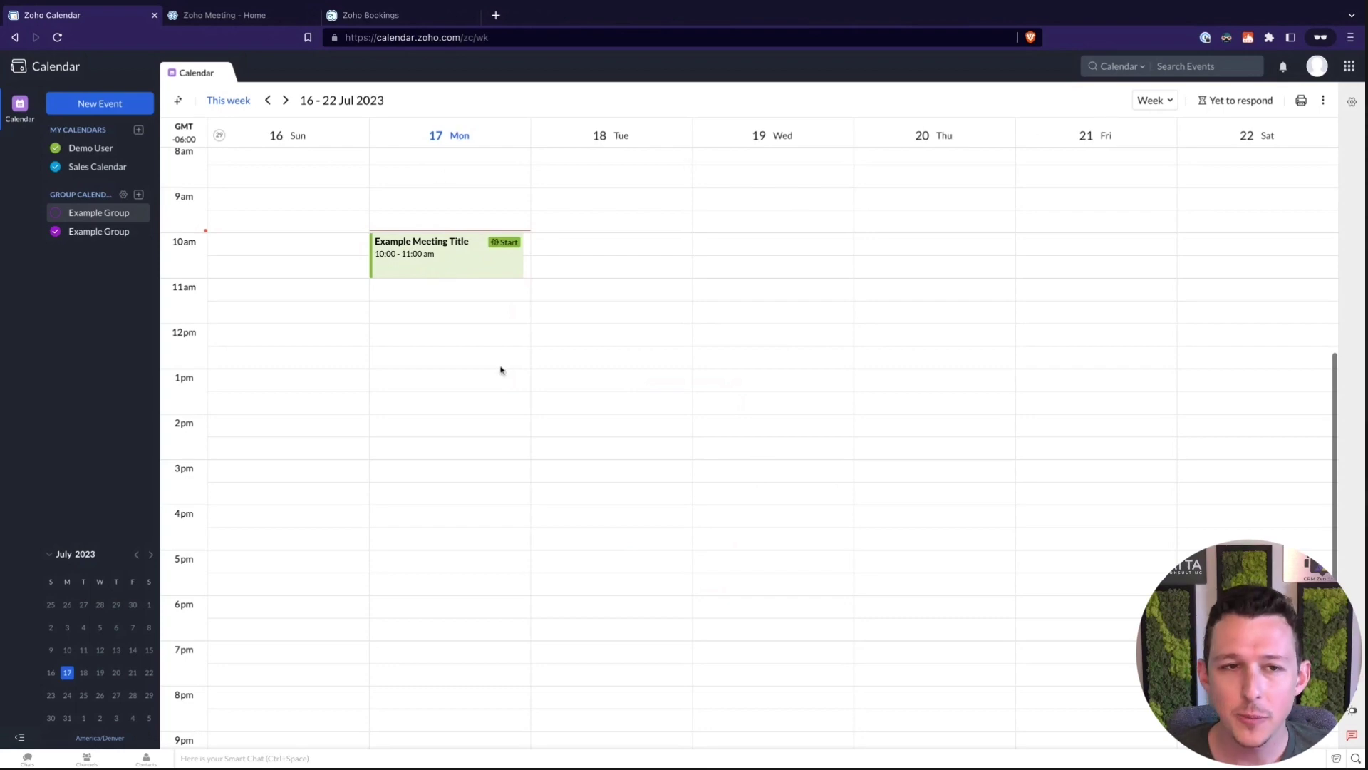
pyautogui.click(242, 101)
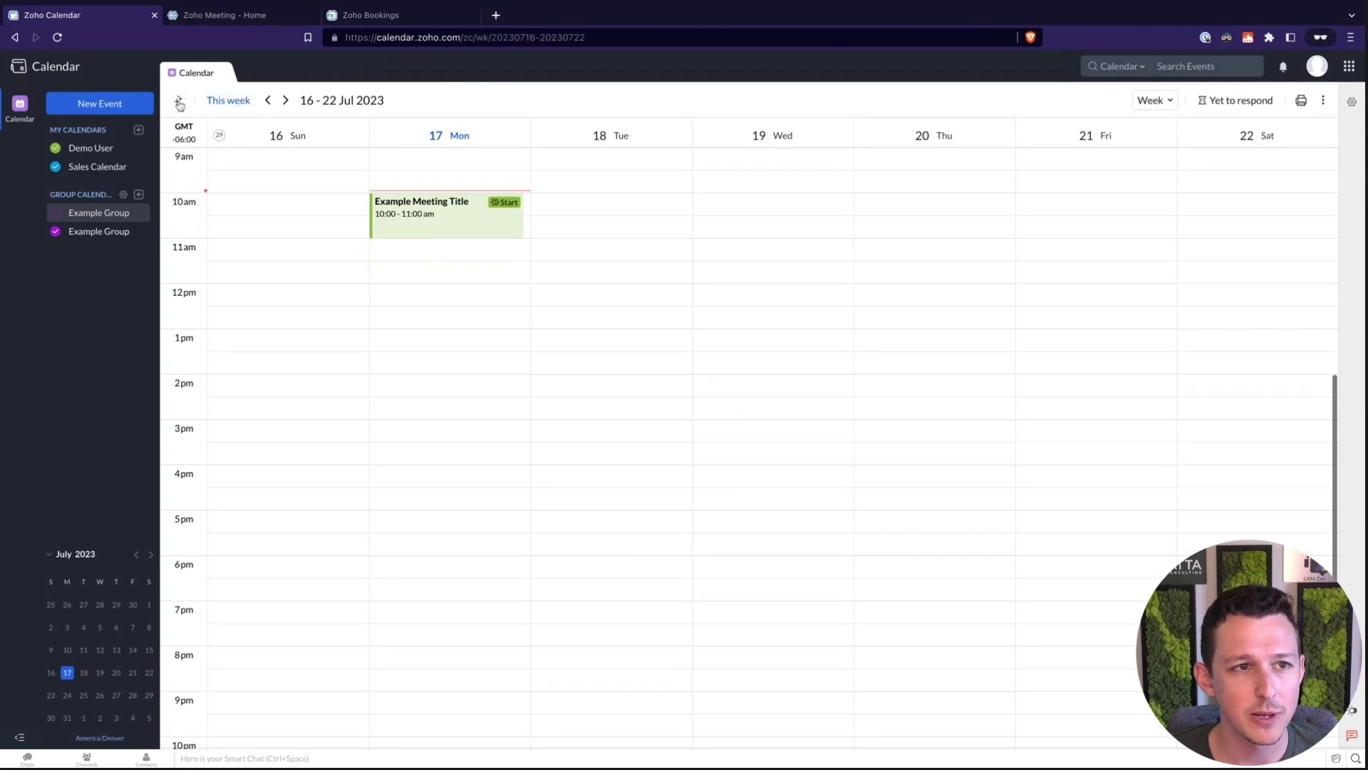
pyautogui.click(285, 100)
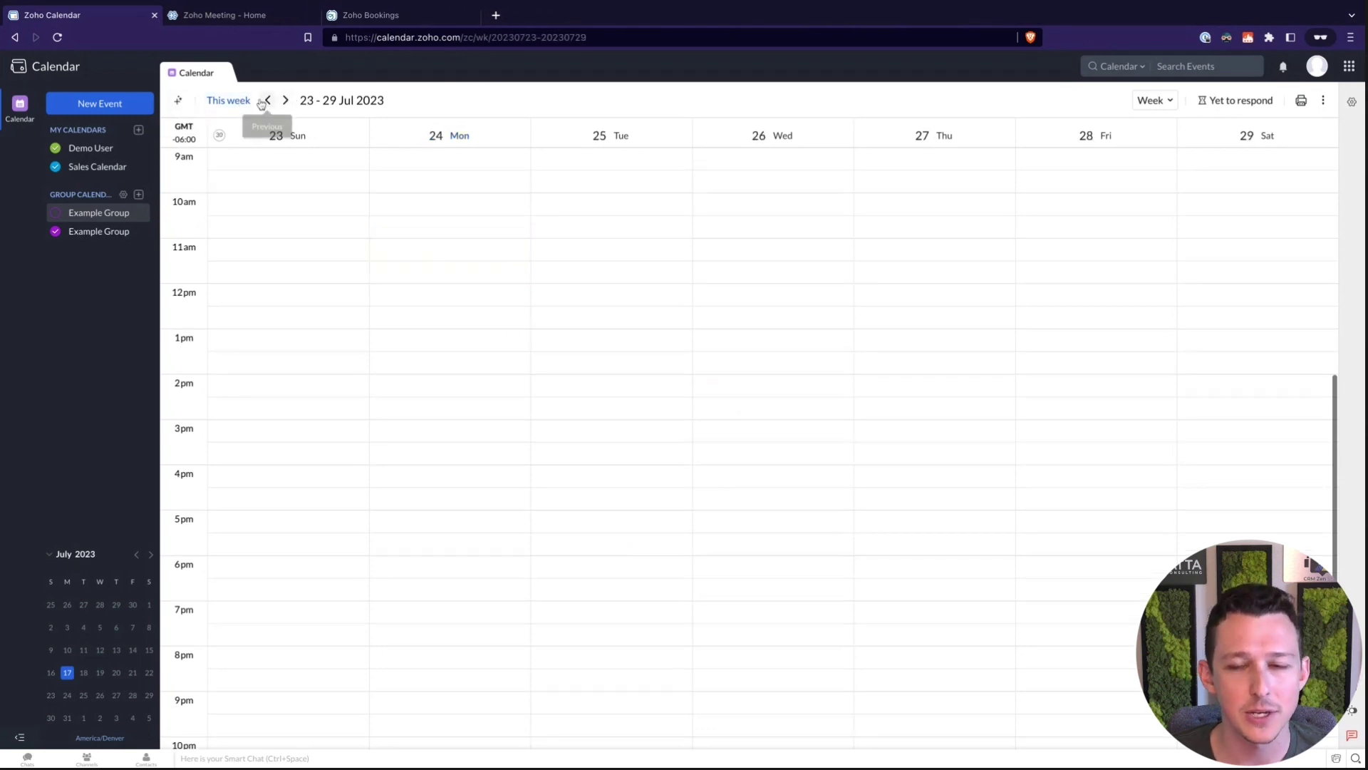
pyautogui.click(267, 100)
pyautogui.click(1153, 100)
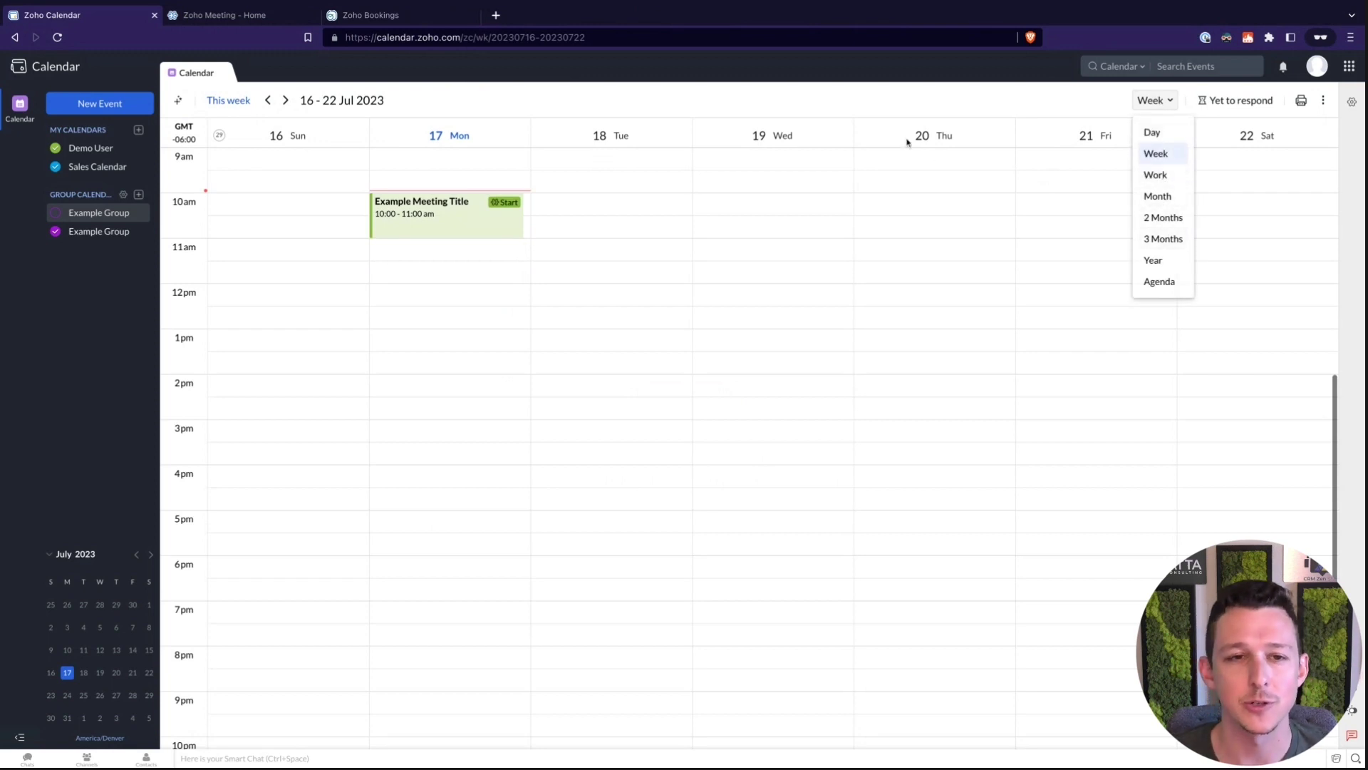
pyautogui.click(906, 114)
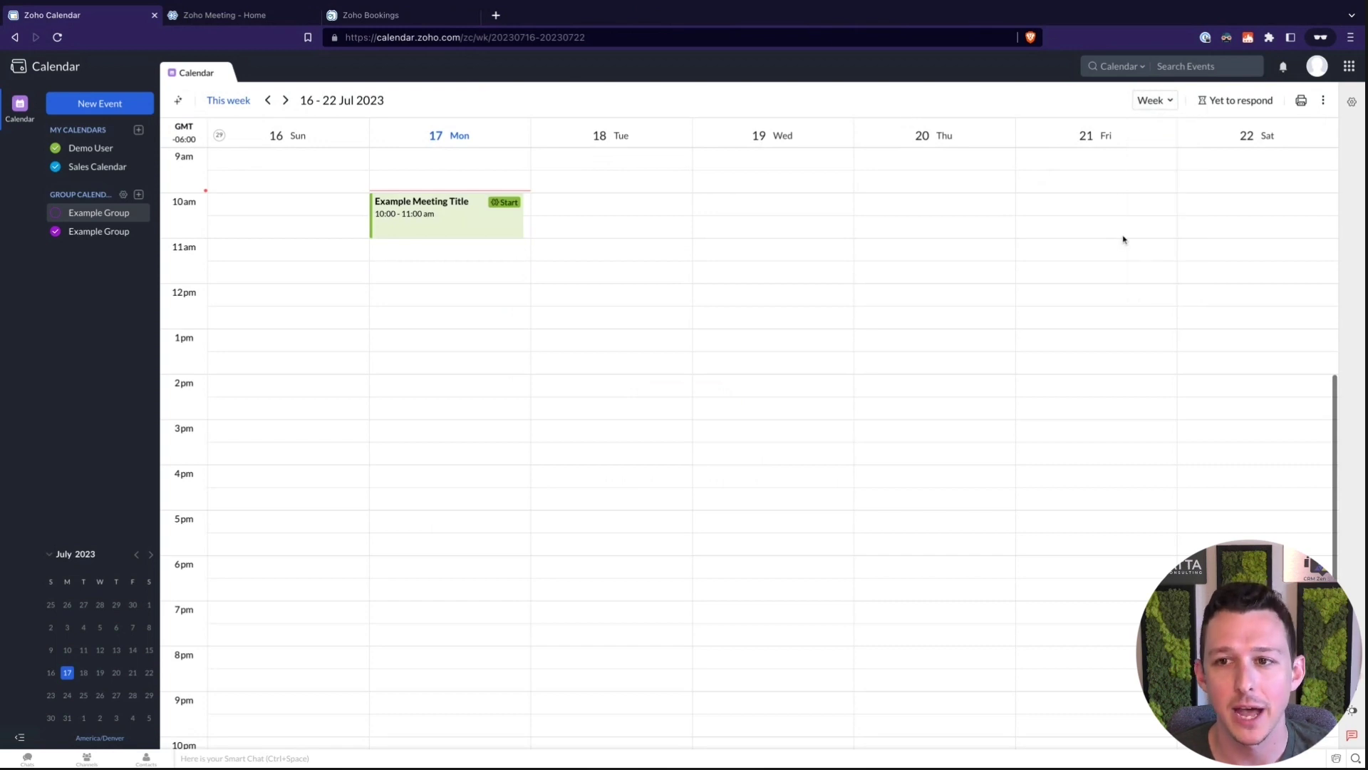
pyautogui.click(1216, 105)
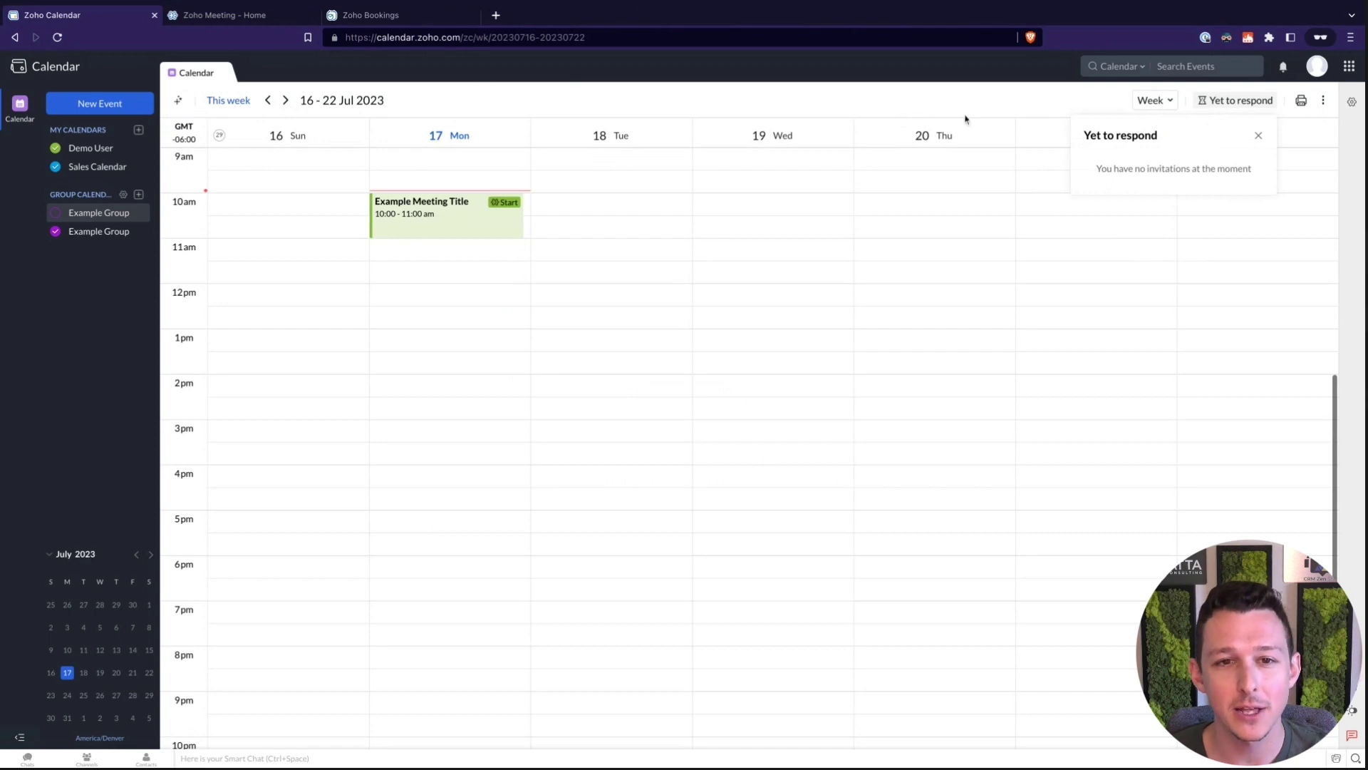
pyautogui.click(920, 111)
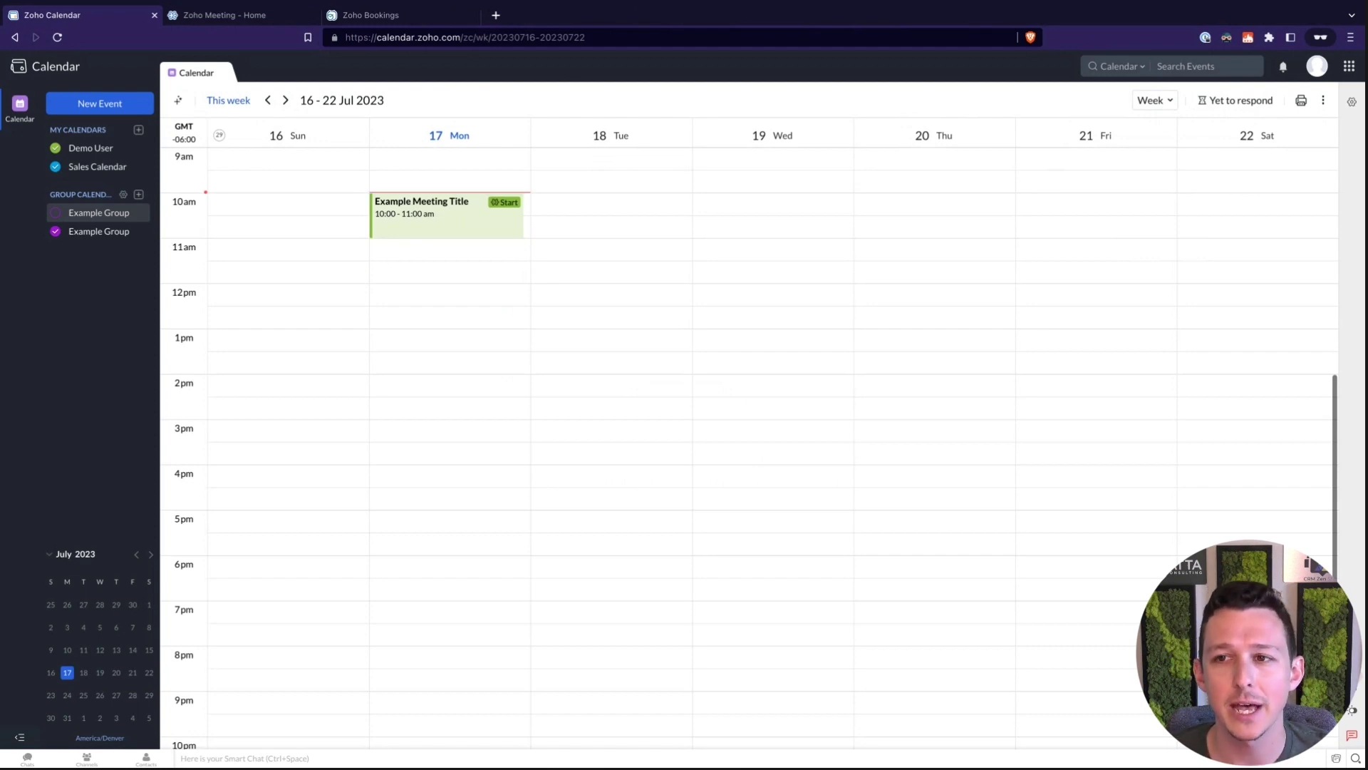
# In System settings, try Night Mode, then switch the appearance back to Light Mode
pyautogui.click(1352, 102)
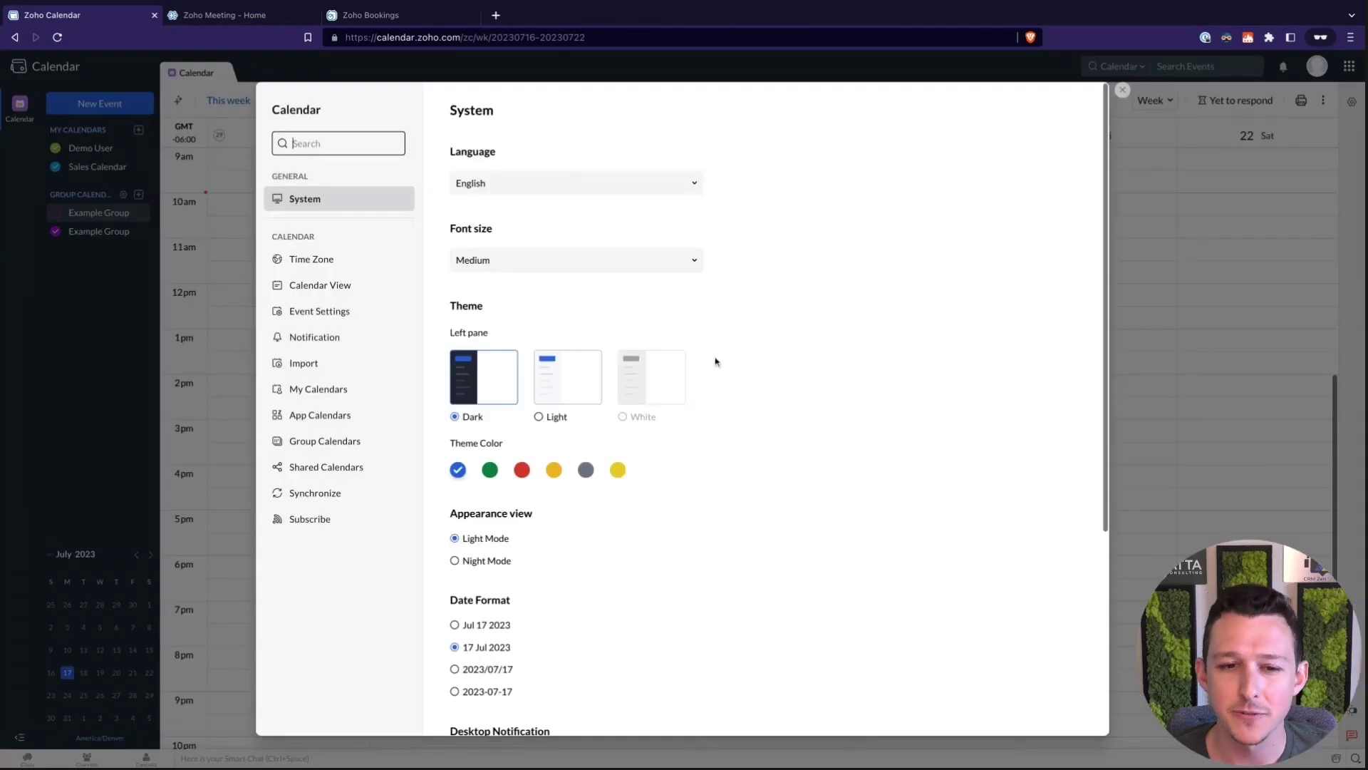
pyautogui.scroll(-1, 716, 362)
pyautogui.scroll(-1, 716, 362)
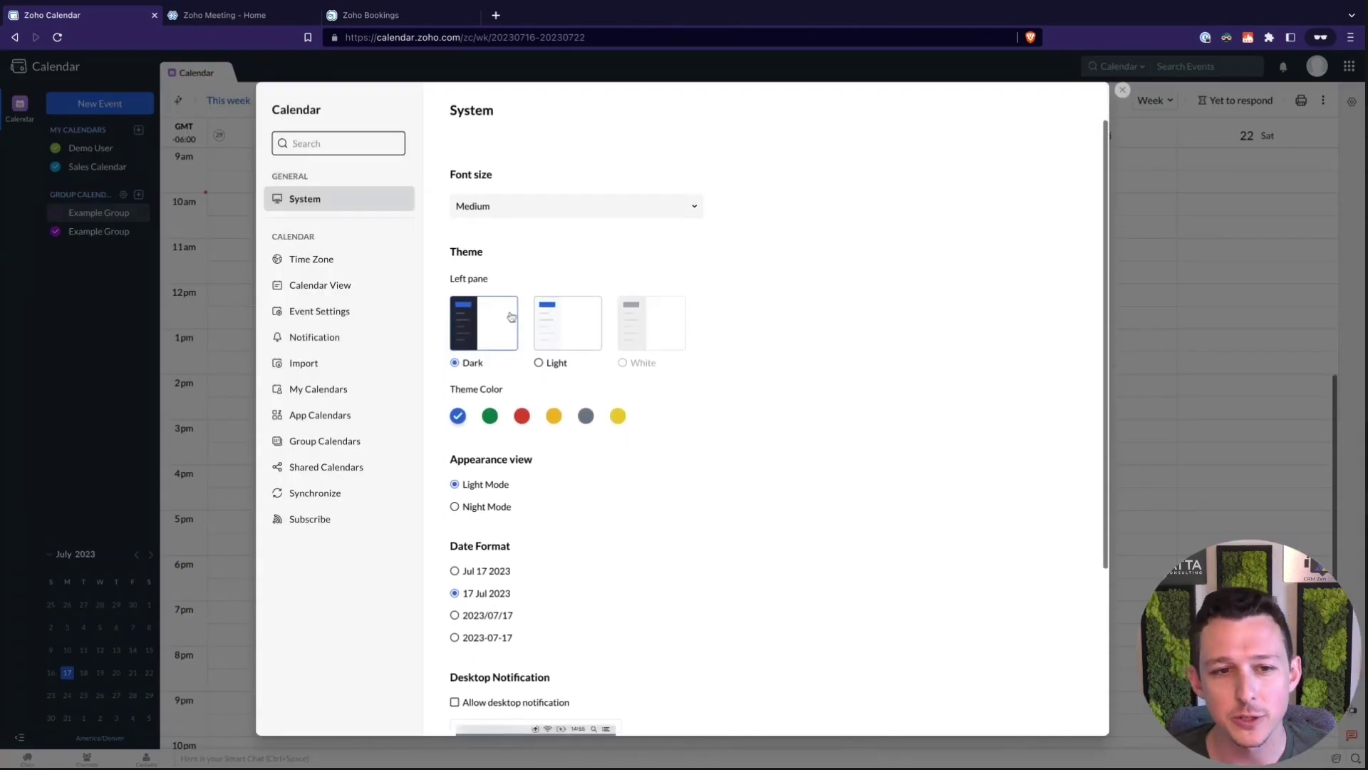
pyautogui.click(456, 507)
pyautogui.click(456, 507)
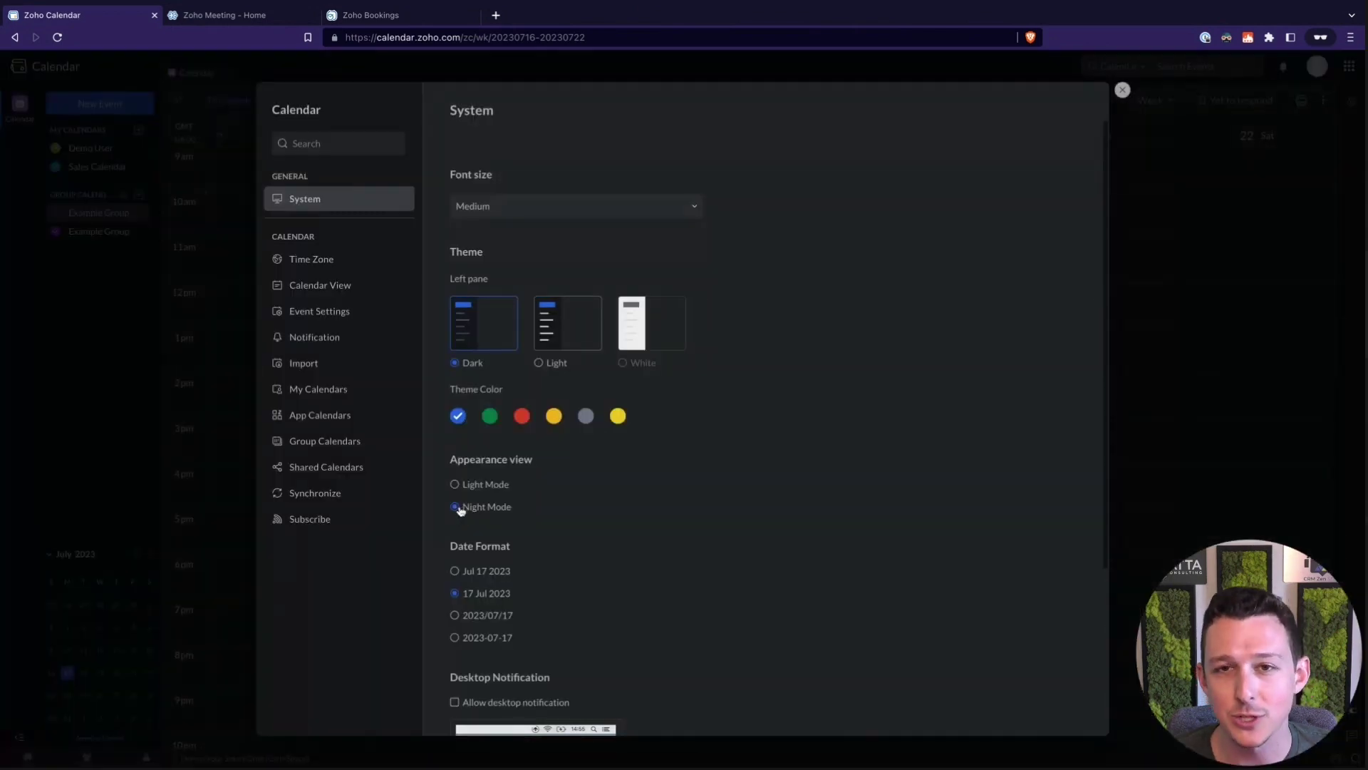
pyautogui.click(456, 485)
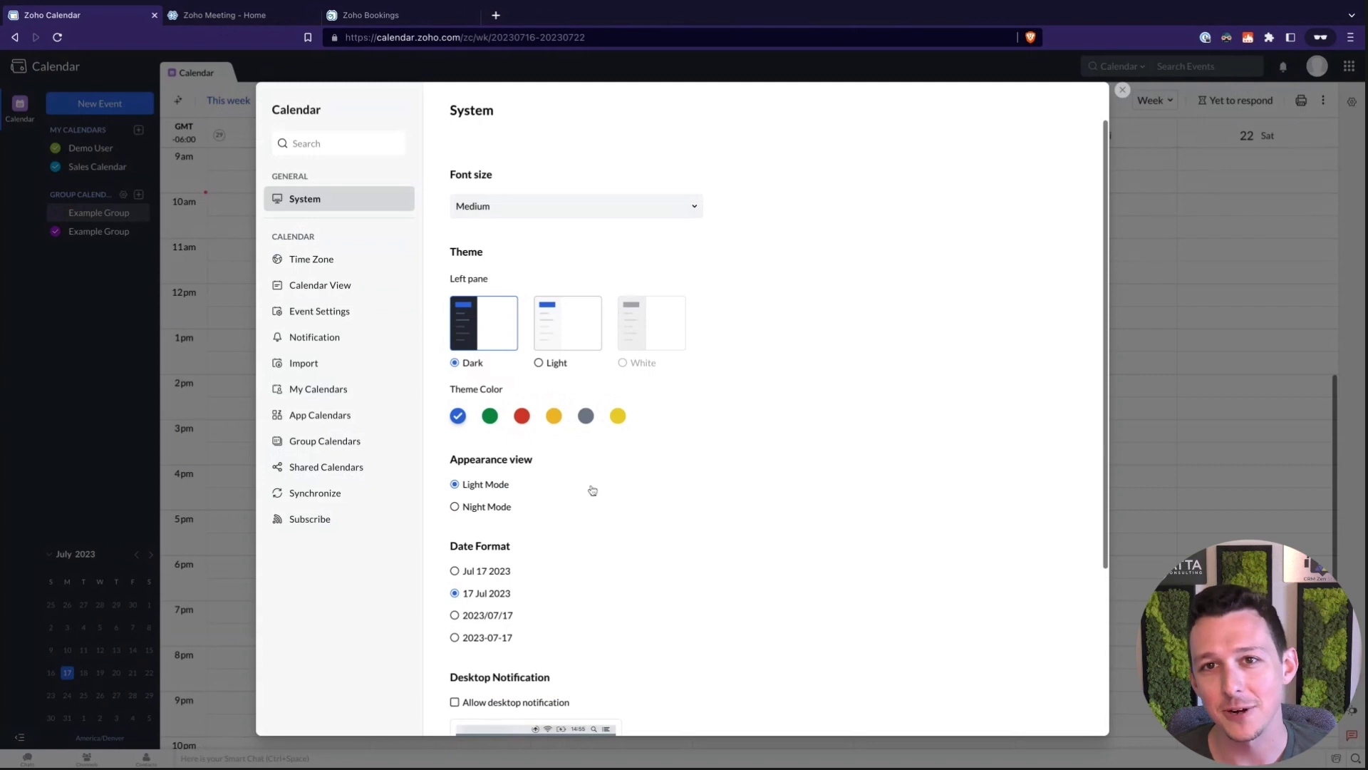
pyautogui.scroll(-4, 593, 490)
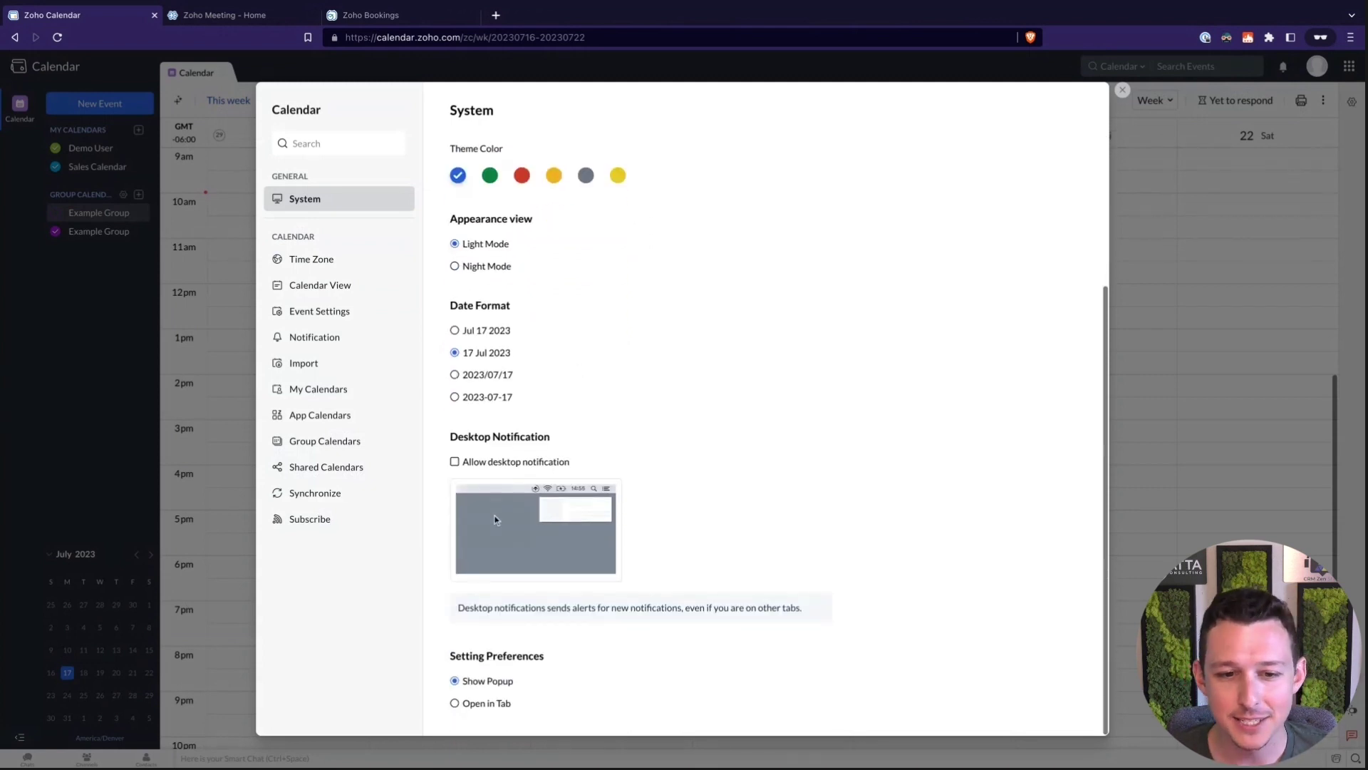
# Review the Time Zone and Calendar View settings, then go to Event Settings
pyautogui.click(361, 269)
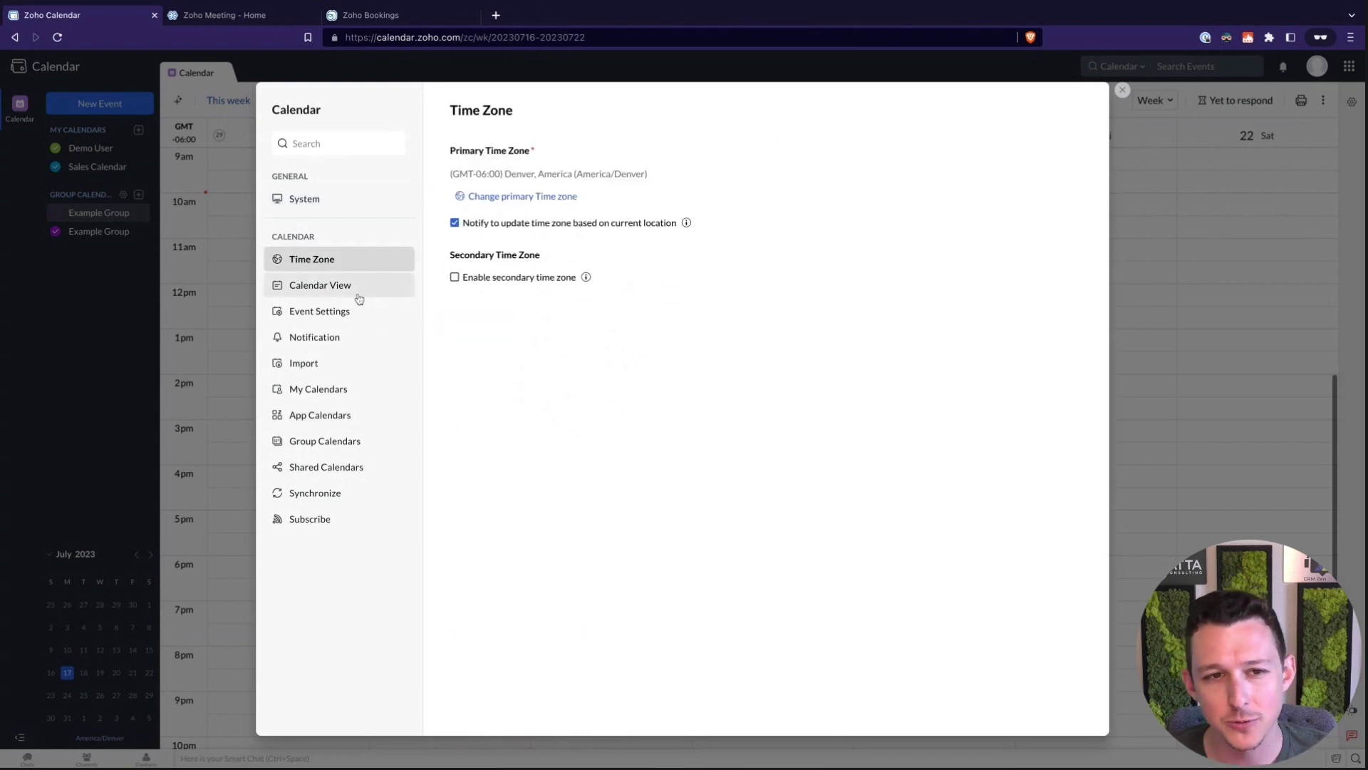
pyautogui.click(359, 293)
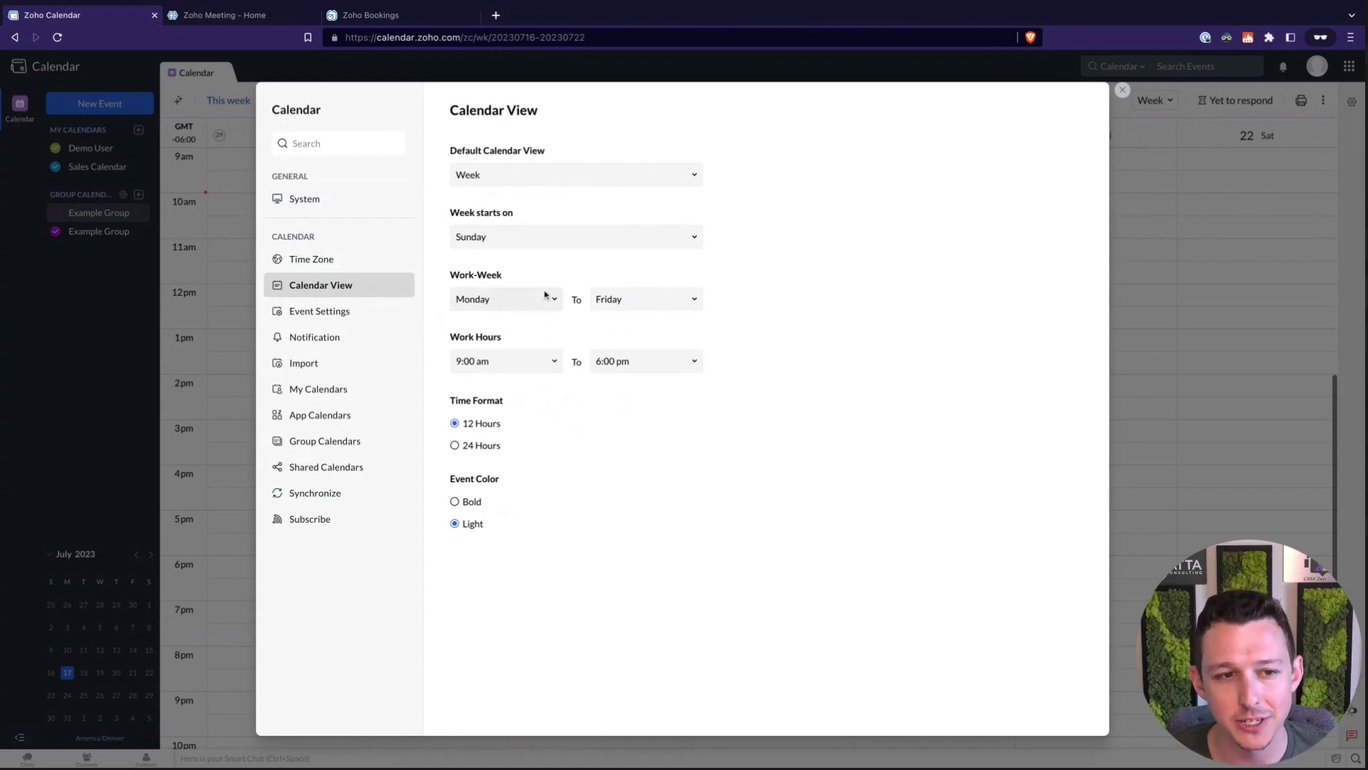
pyautogui.click(327, 310)
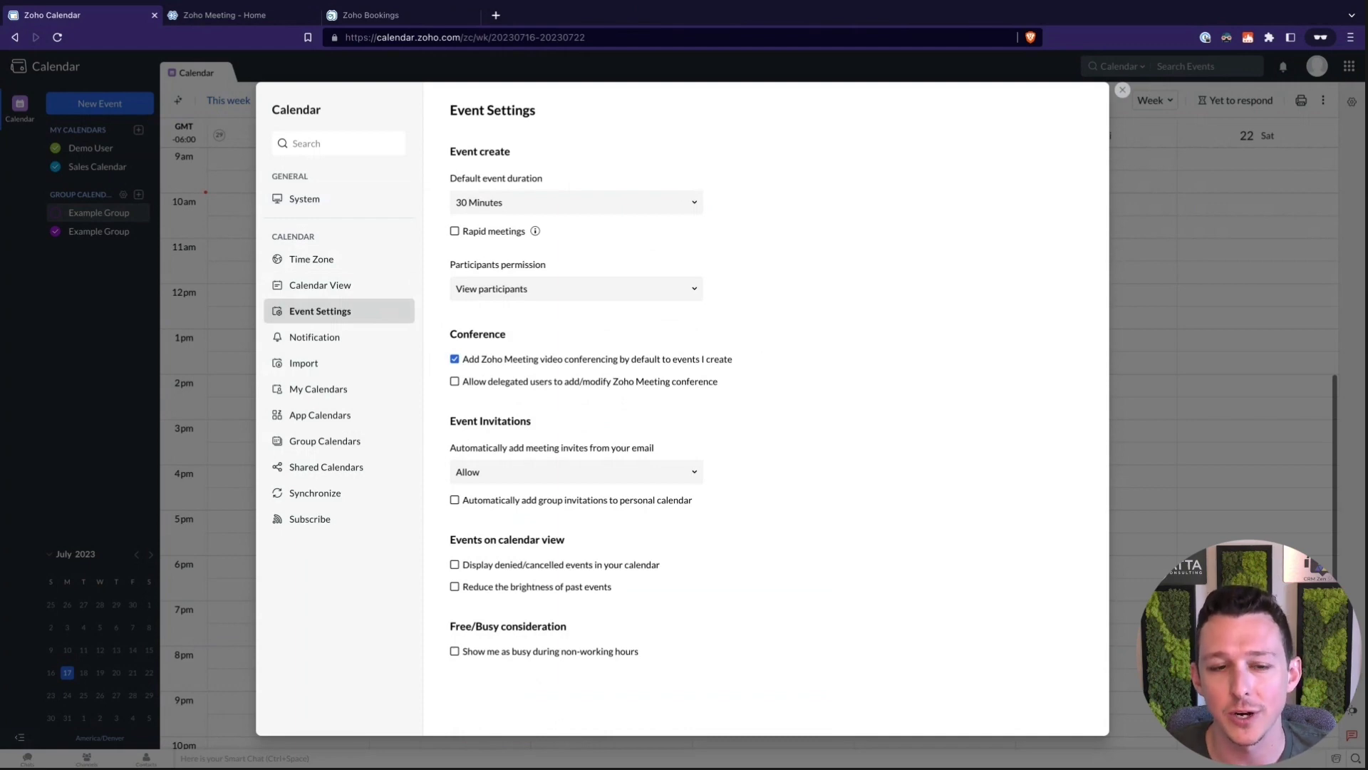
# Go to App Calendars and view the Zoho CRM org list without choosing an org
pyautogui.click(329, 387)
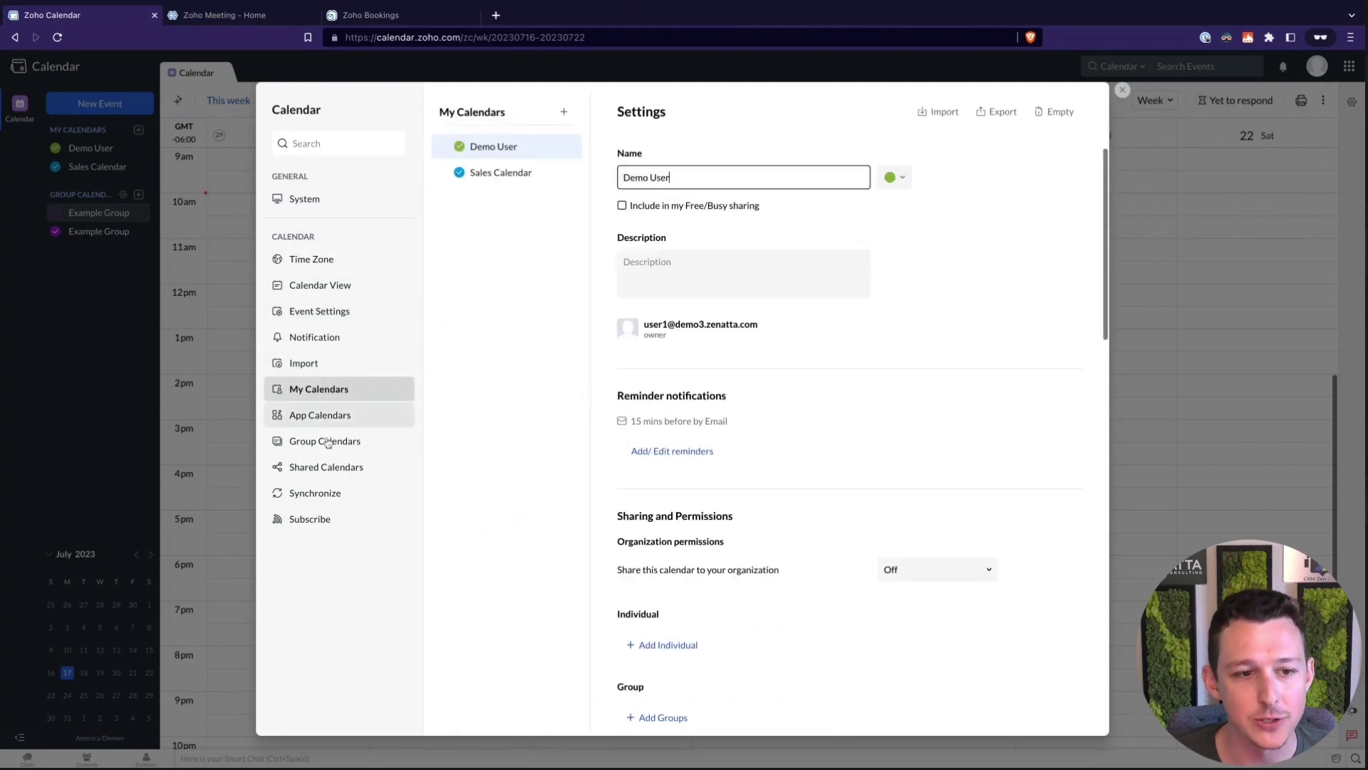
pyautogui.click(333, 423)
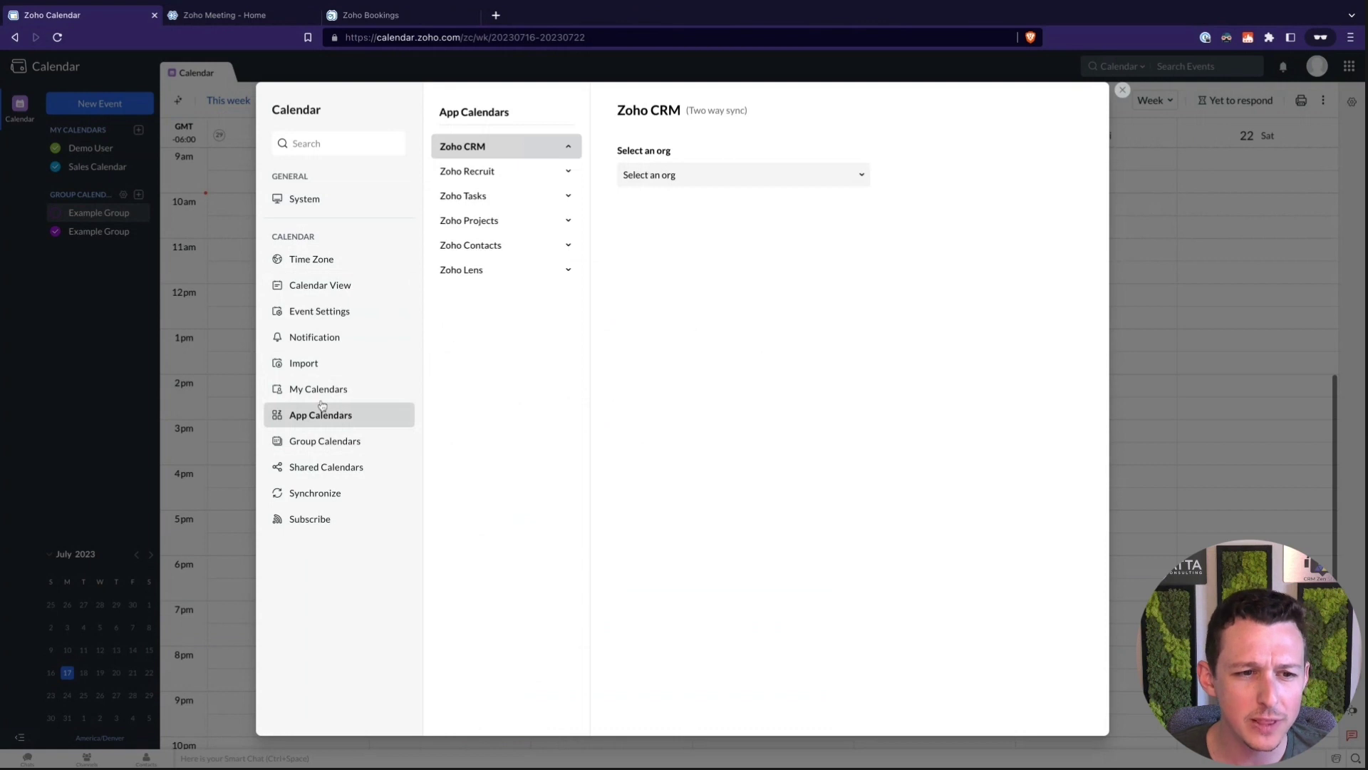
pyautogui.click(702, 176)
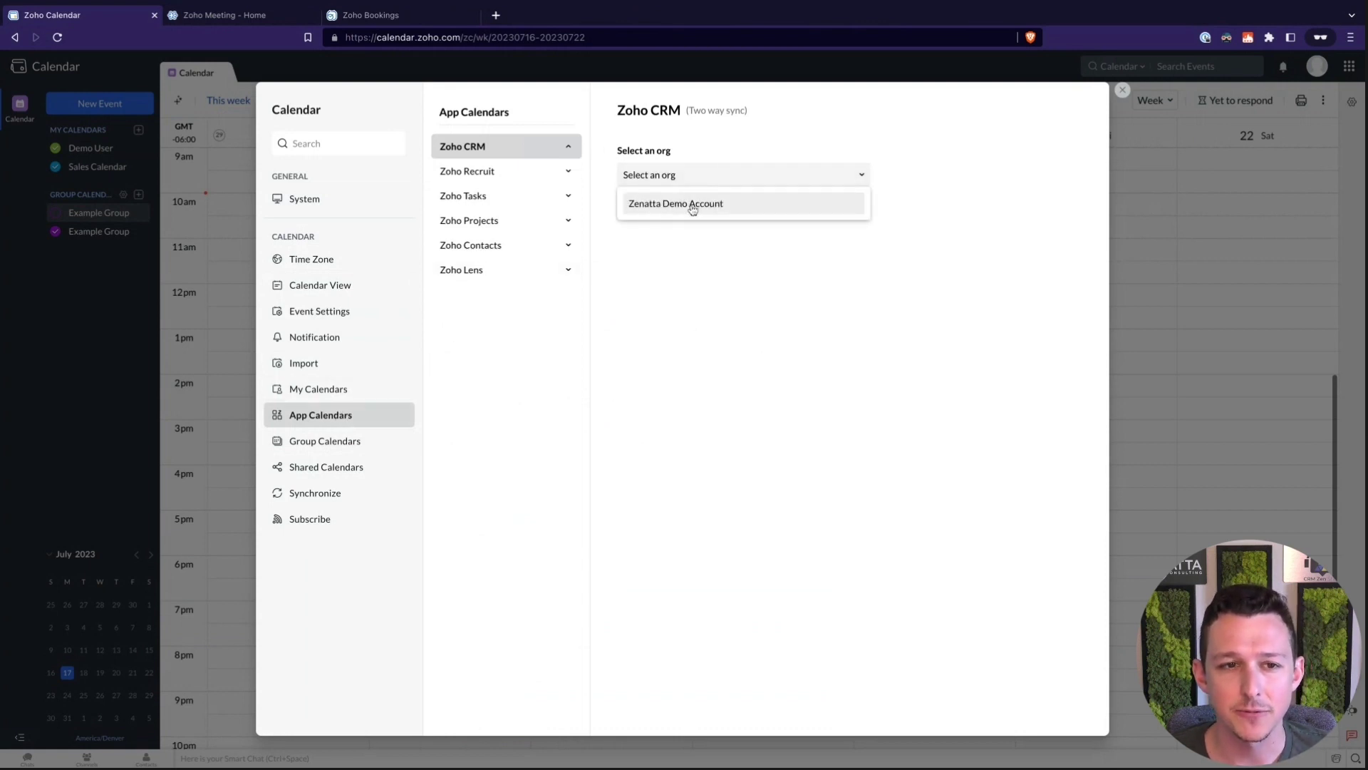
pyautogui.click(697, 309)
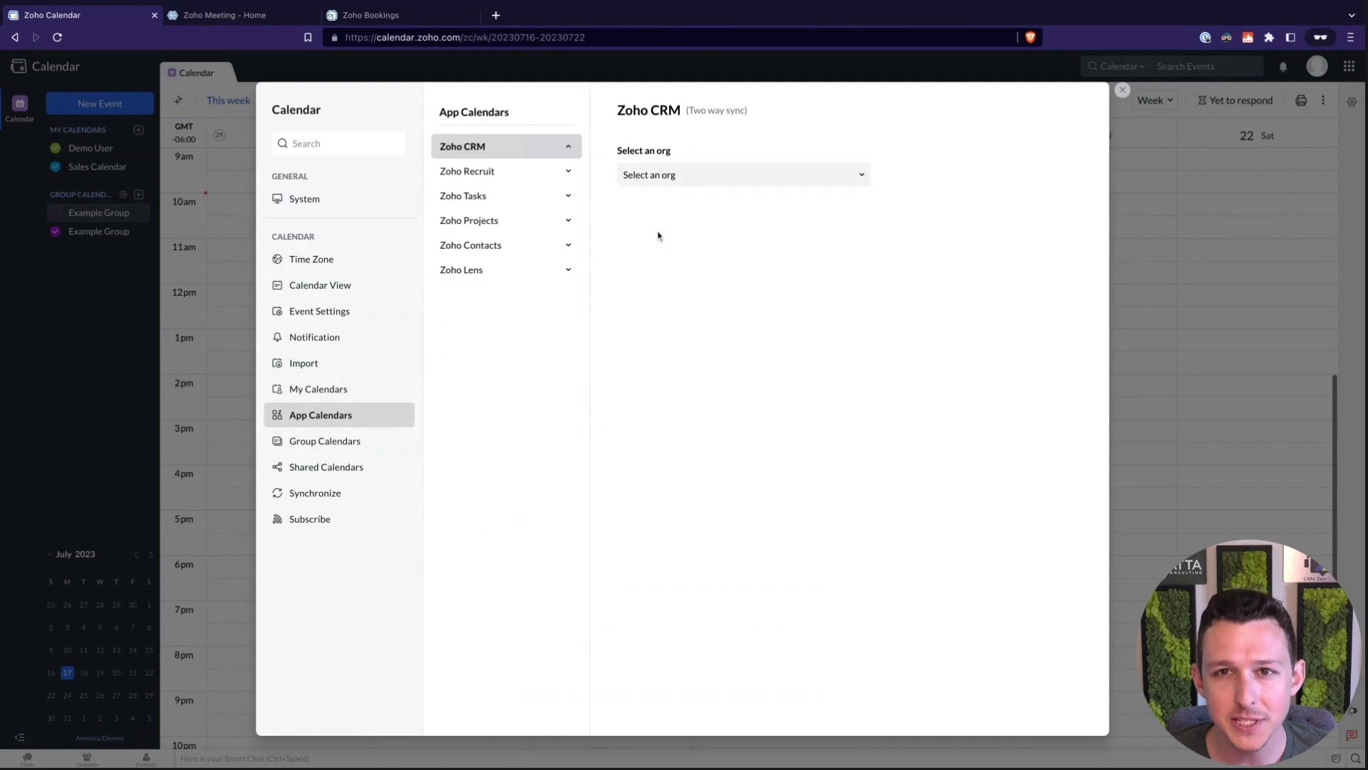